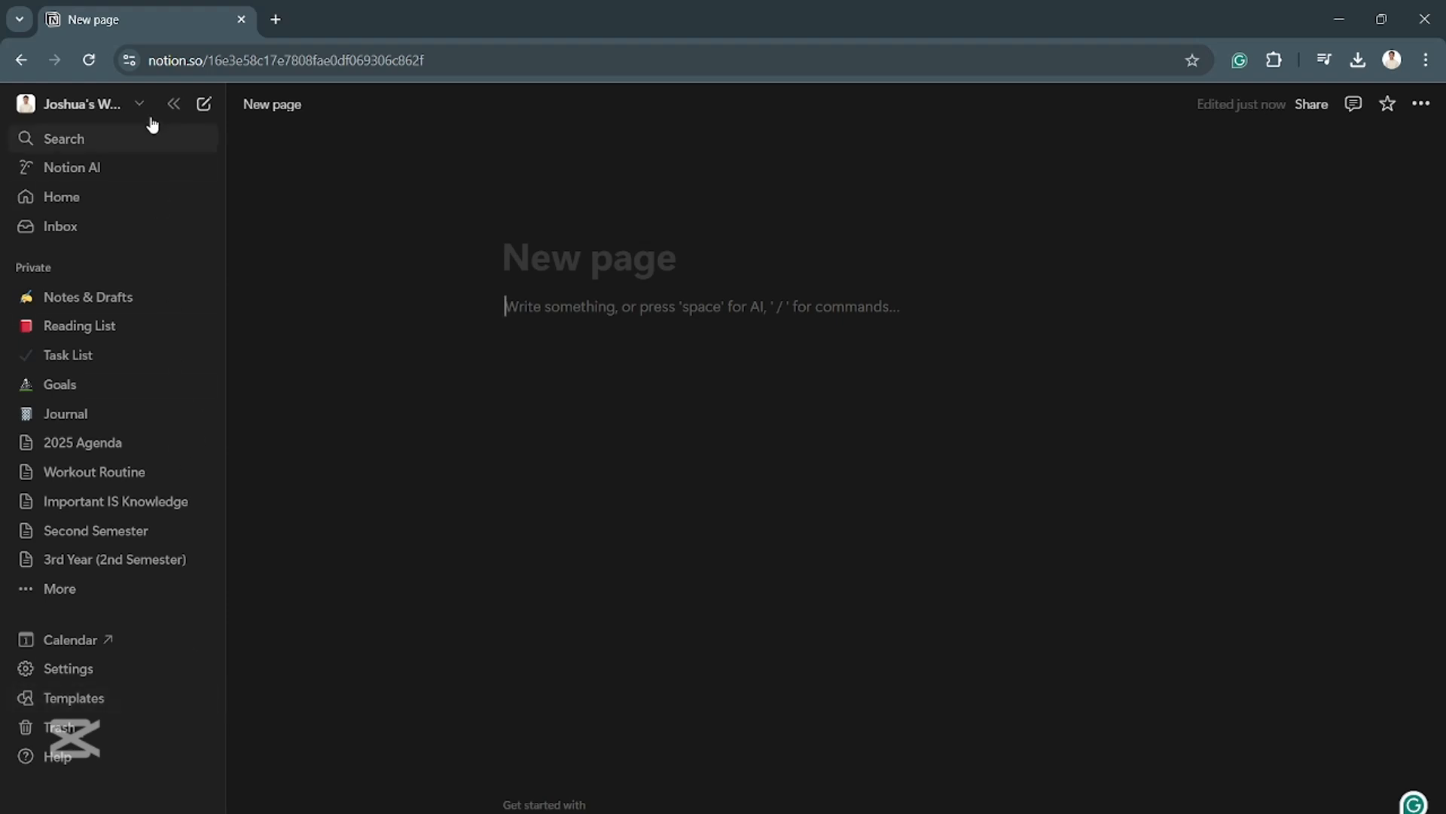
- Open the template marketplace and browse its Work, Life and School categories
left_click(67, 704)
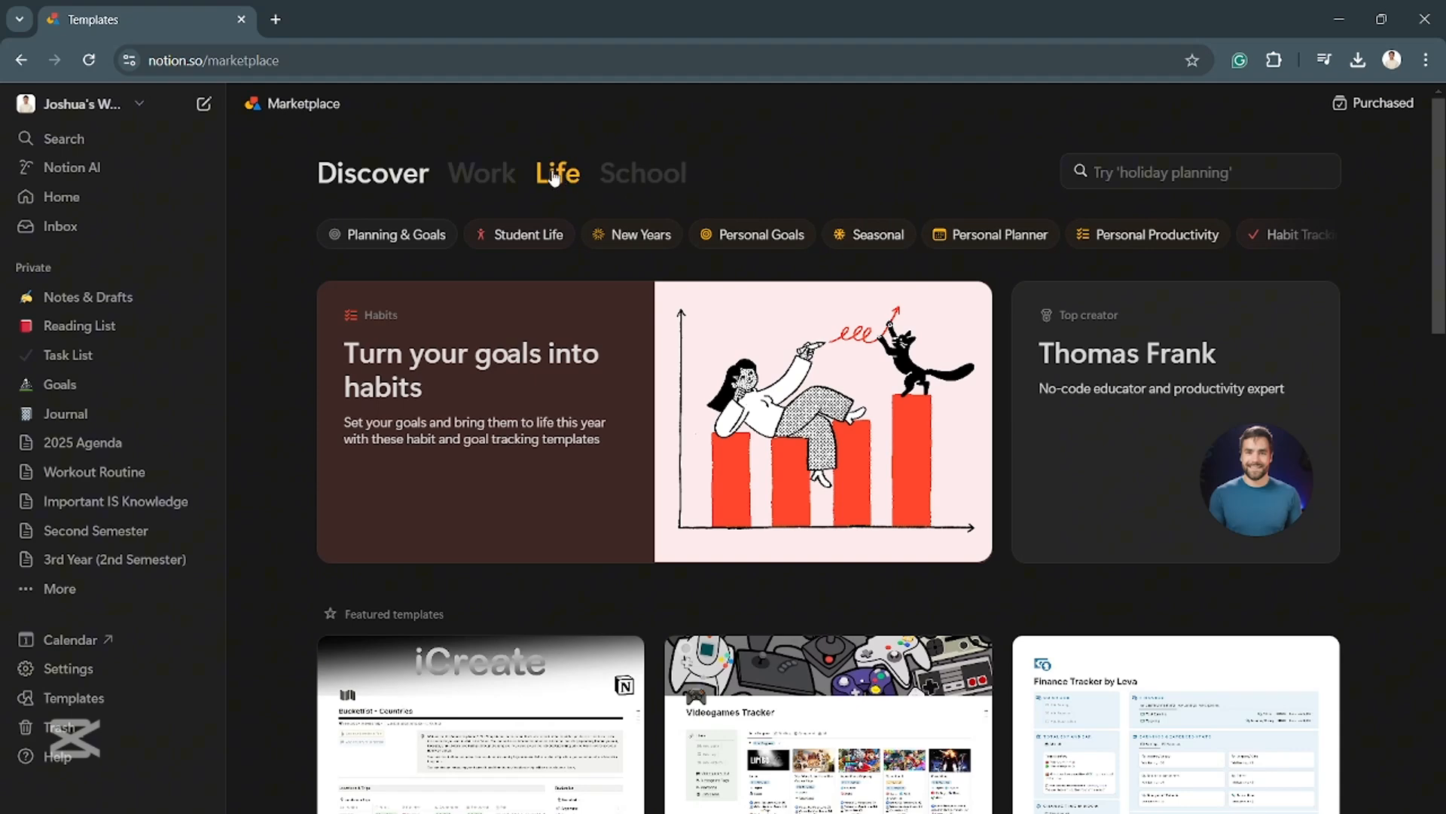
left_click(494, 190)
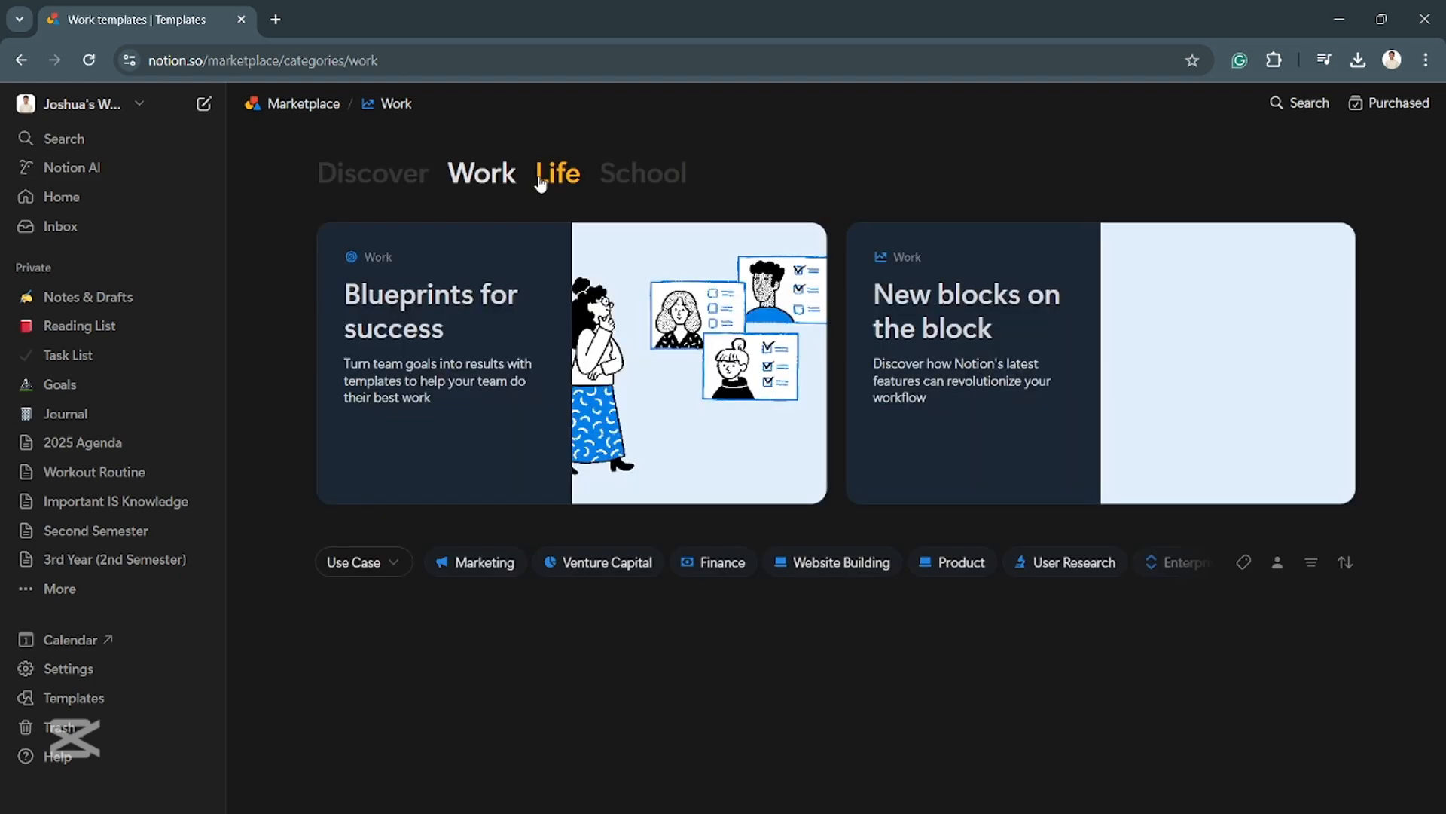
left_click(542, 181)
left_click(634, 172)
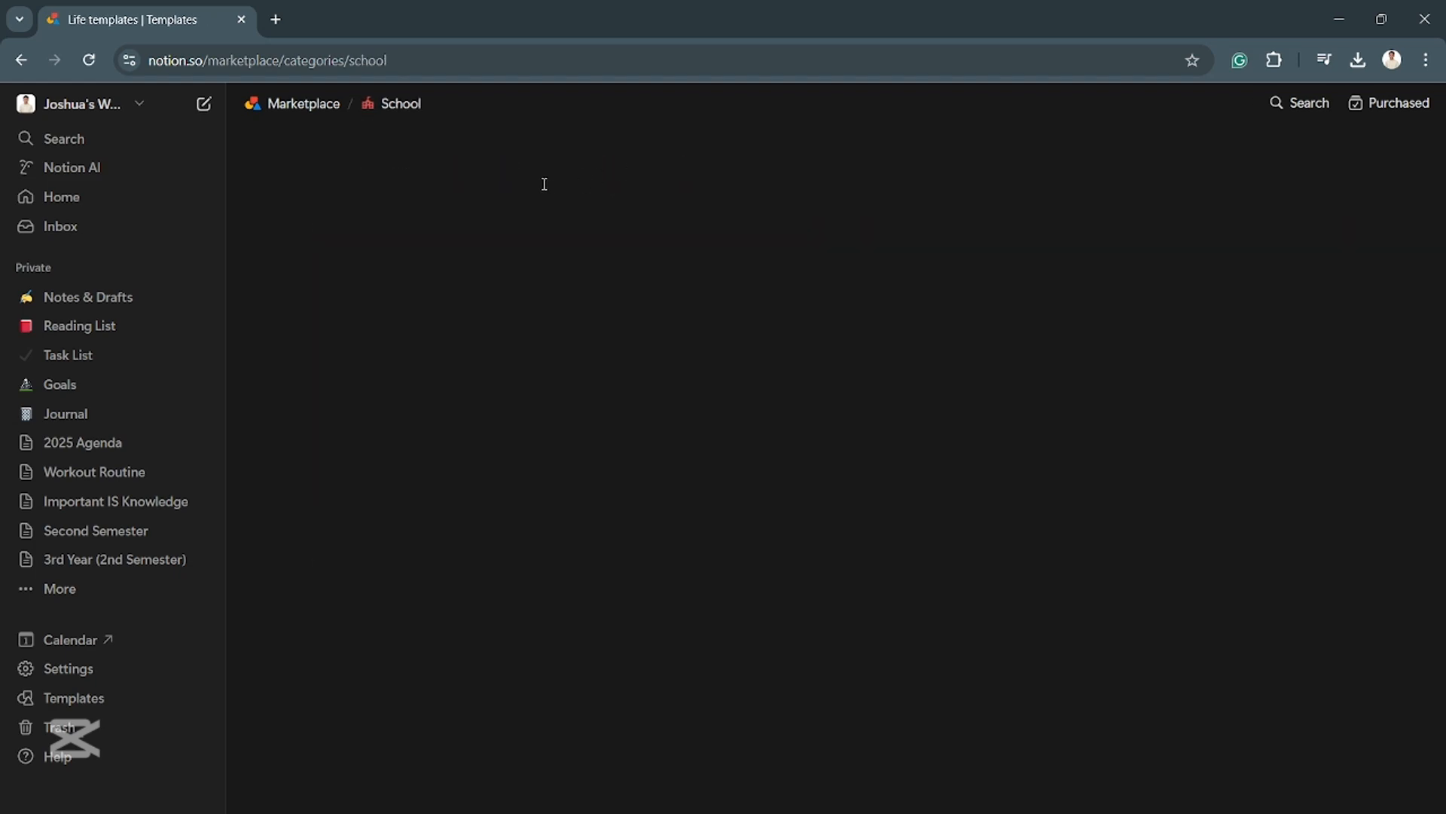
- Open the School life dashboard template from the featured School templates and look over its previews and description
scroll(538, 572, "down", 5)
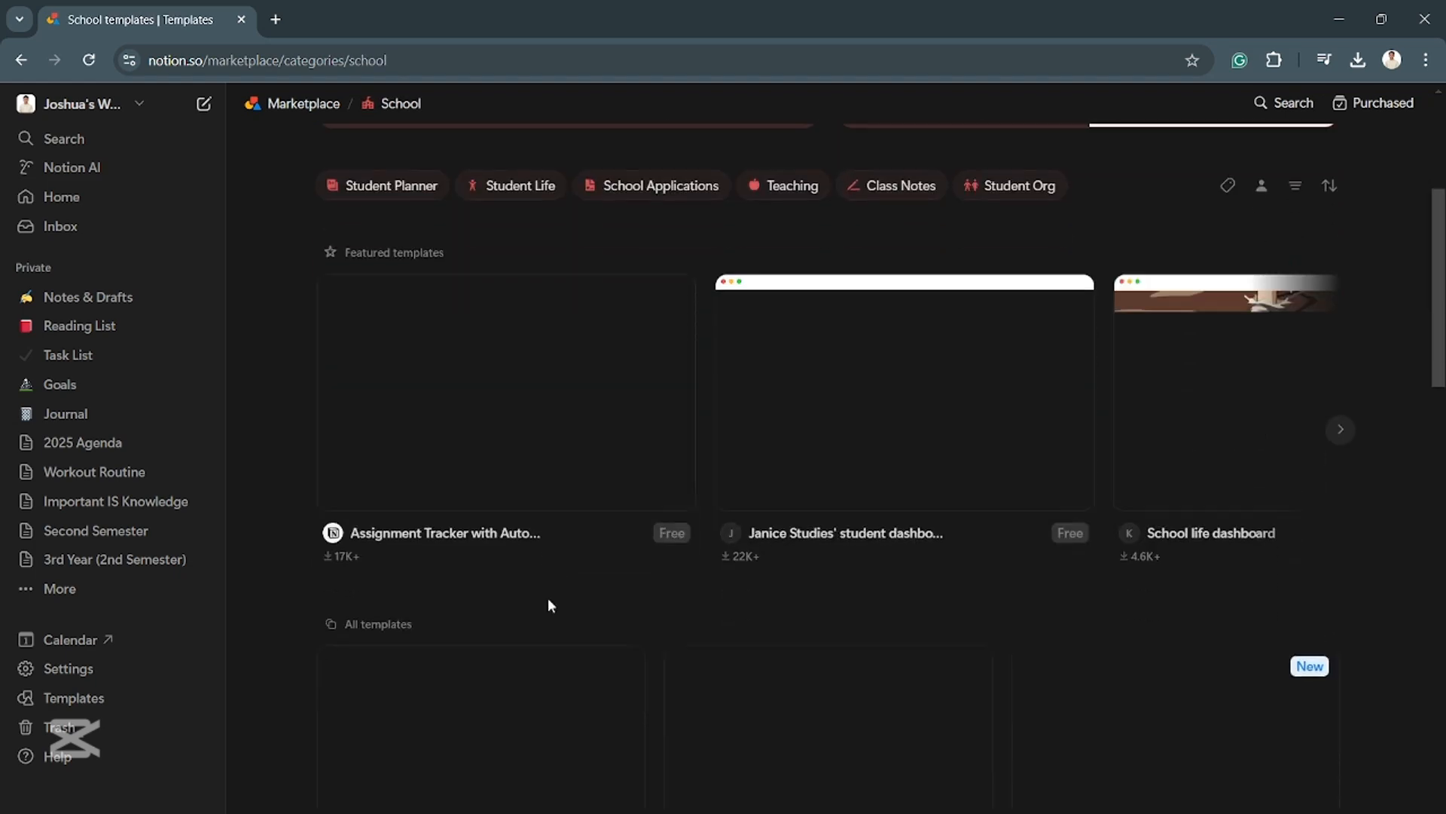
left_click(1339, 433)
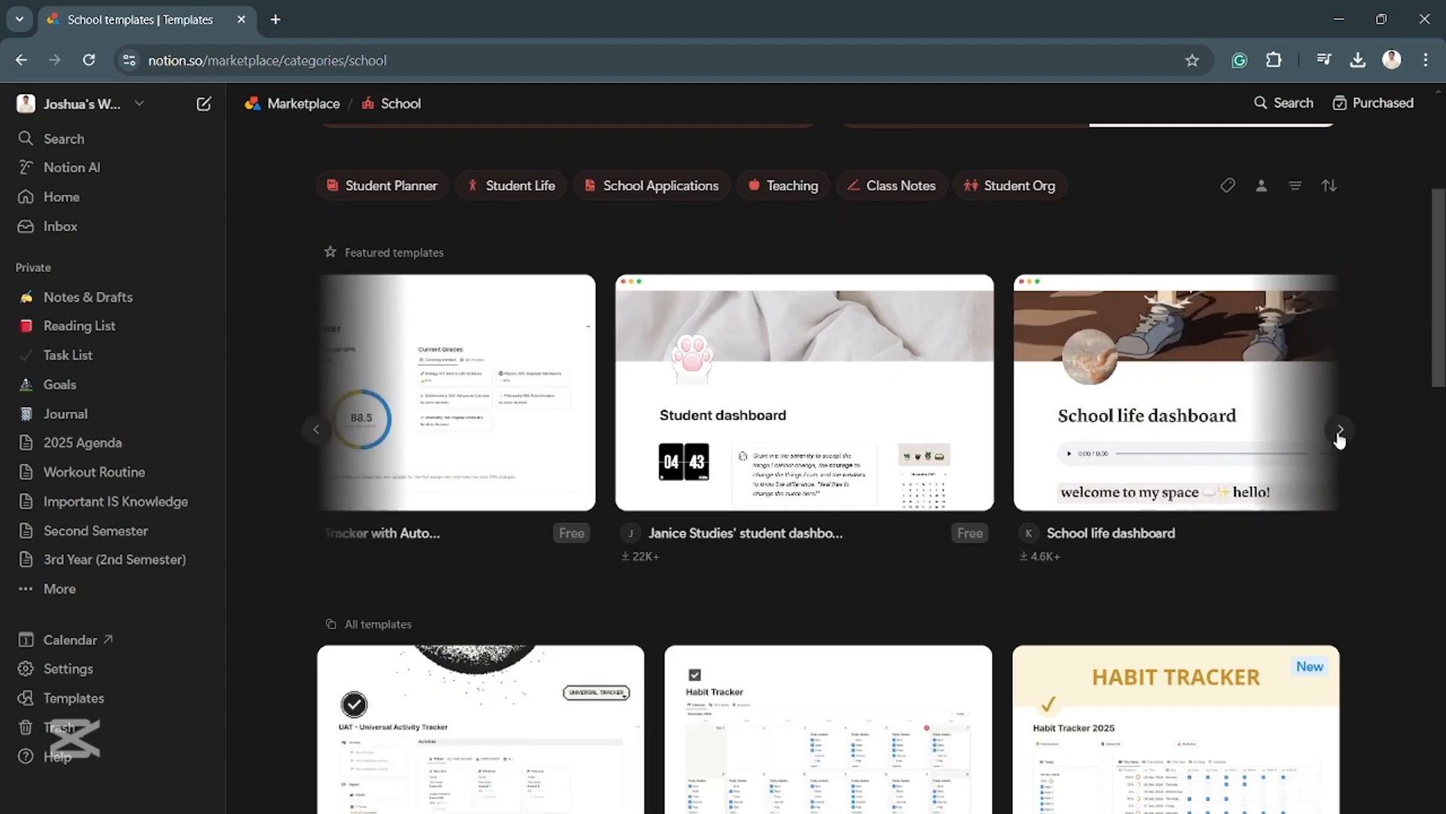
left_click(906, 480)
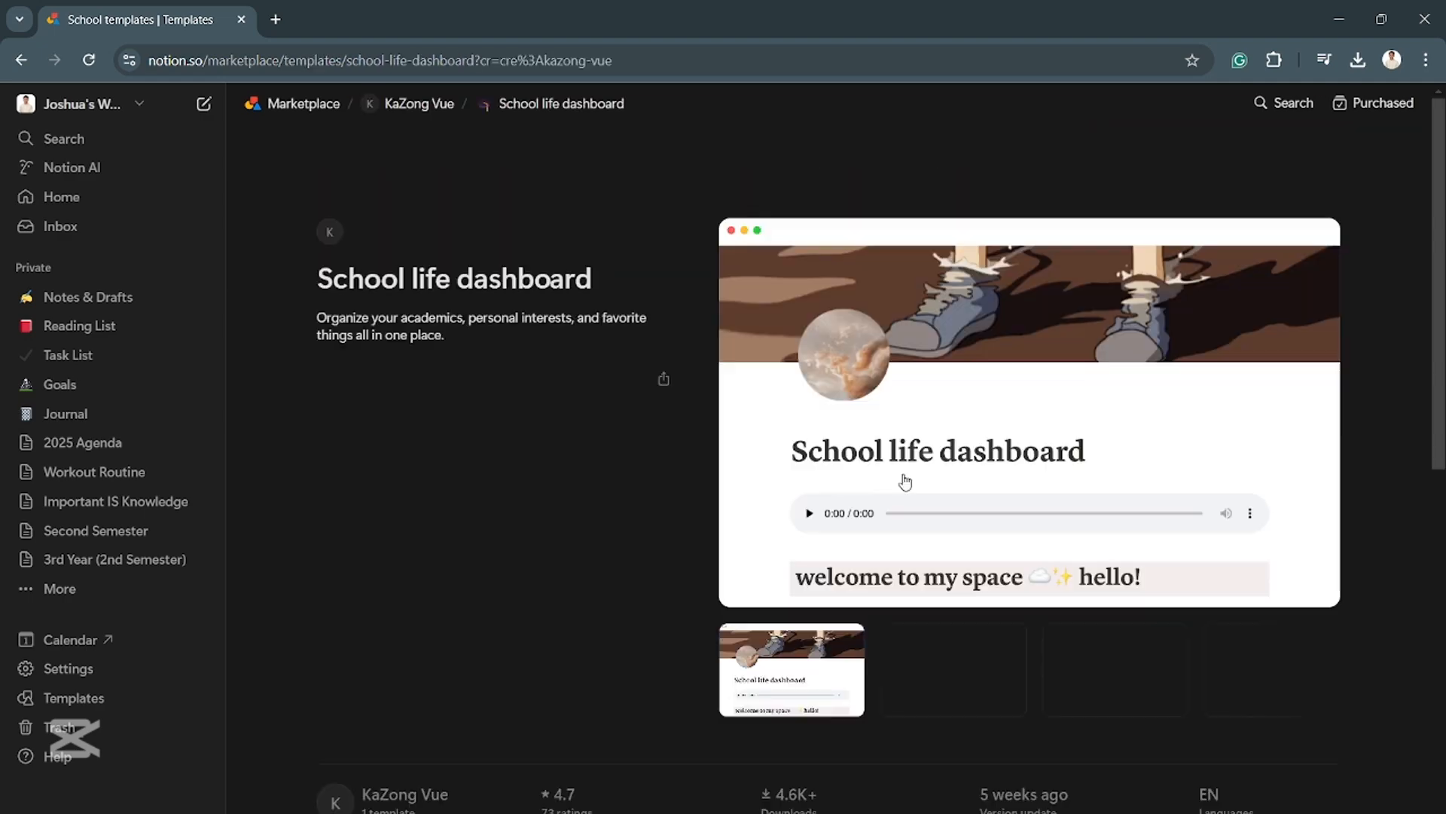
scroll(895, 498, "down", 2)
scroll(895, 497, "down", 7)
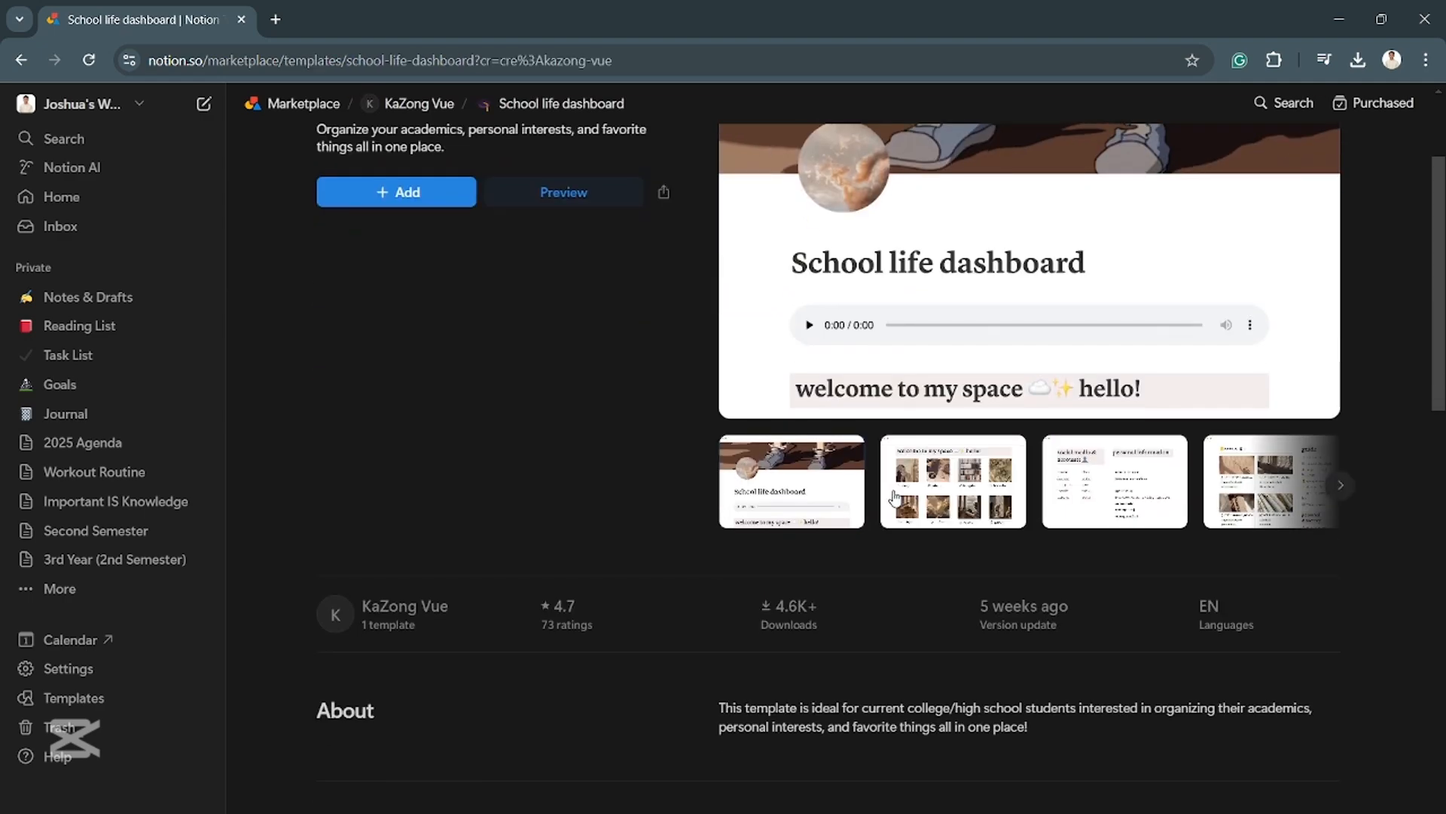
scroll(895, 493, "up", 9)
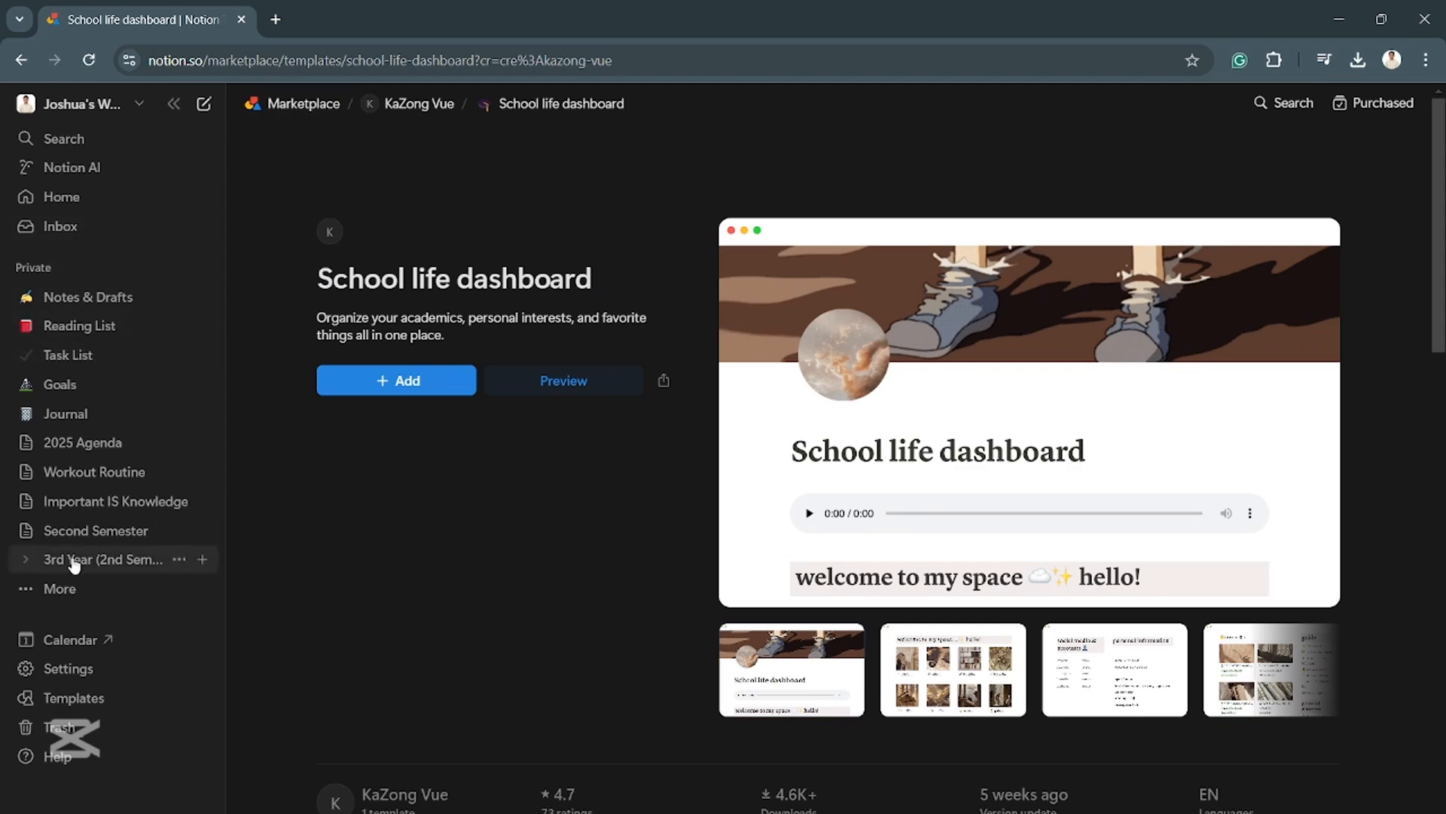
- Create a new page in the Private section and title it "Template"
left_click(78, 594)
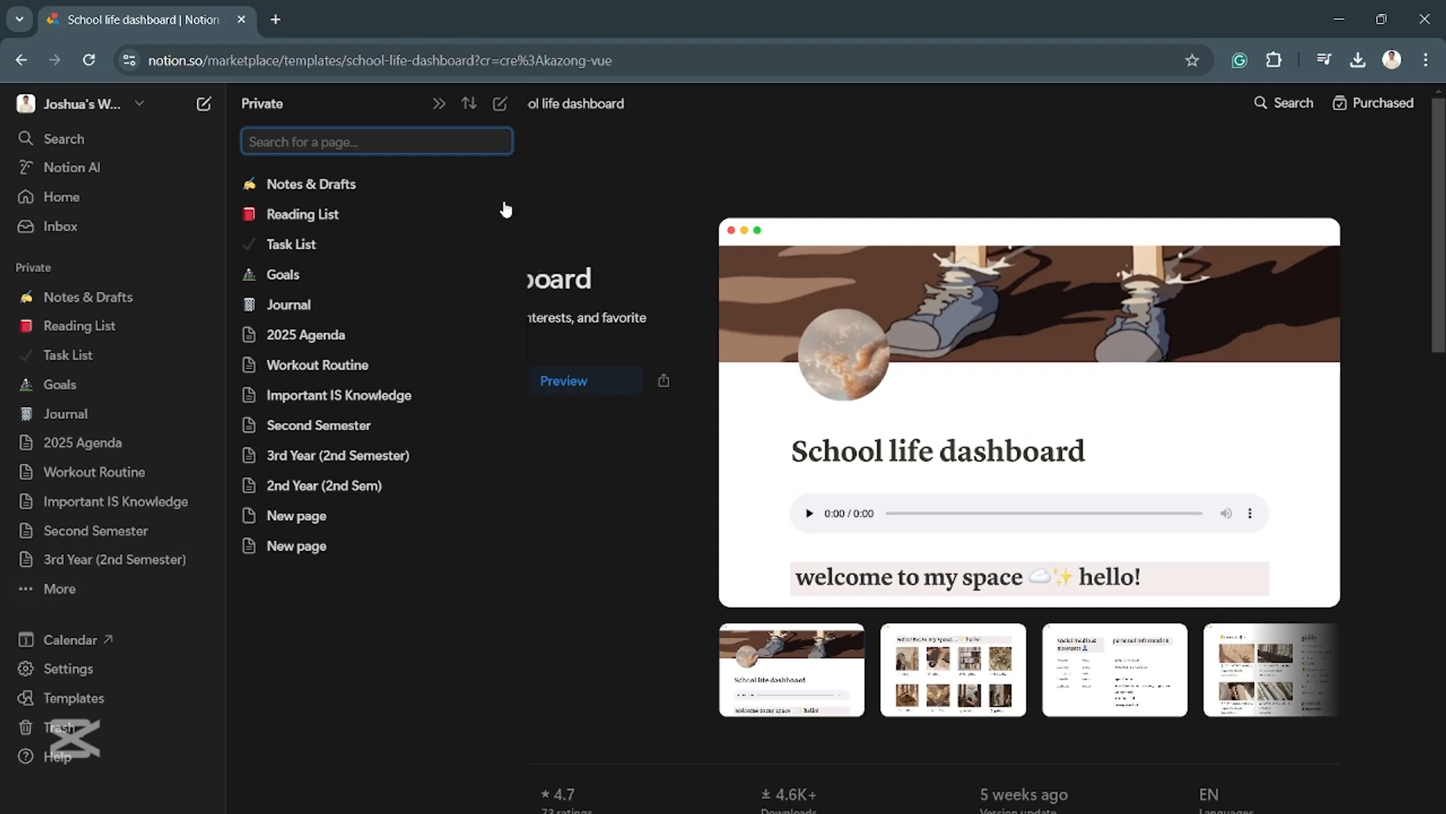
left_click(500, 109)
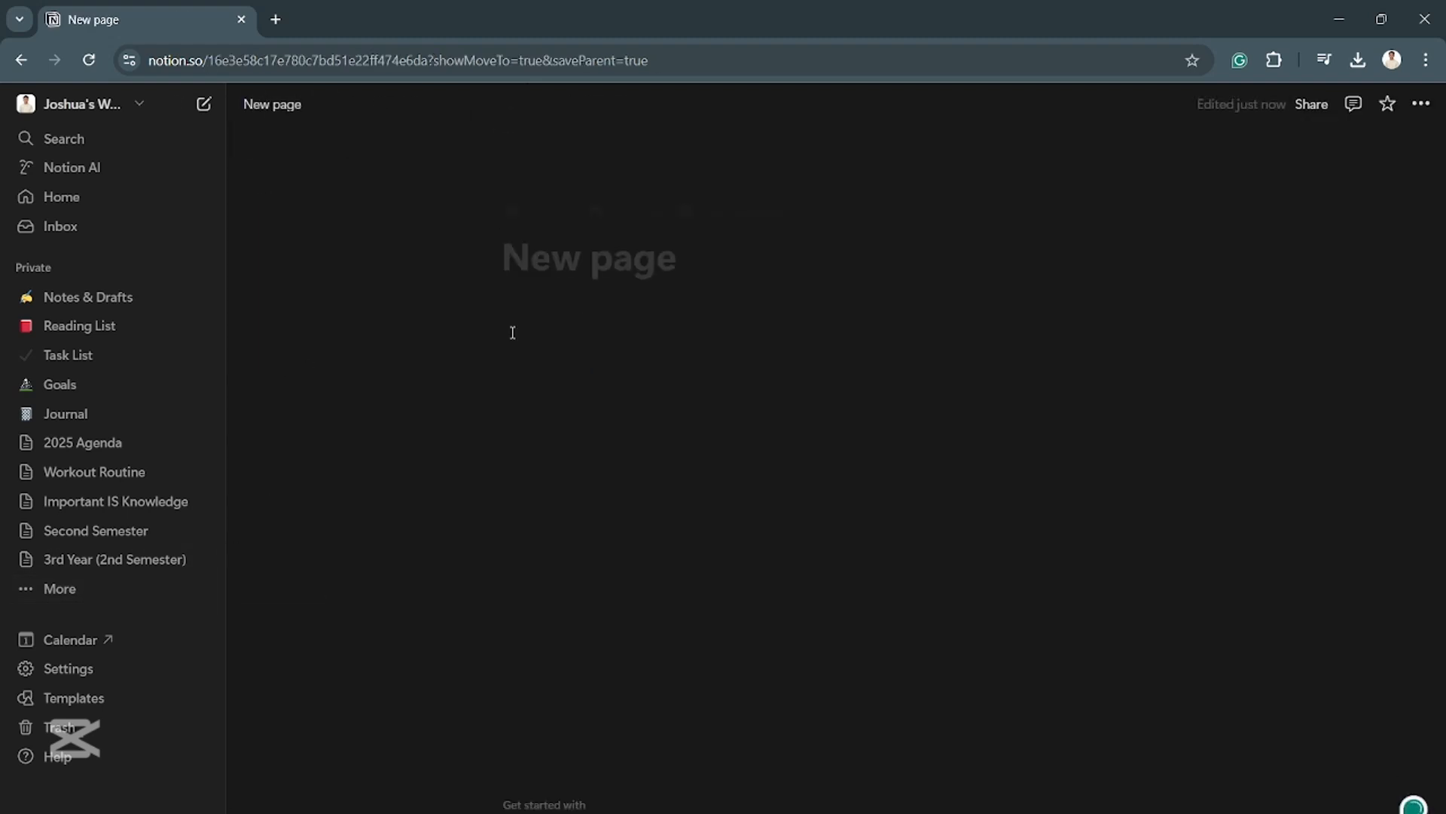
type("Tem")
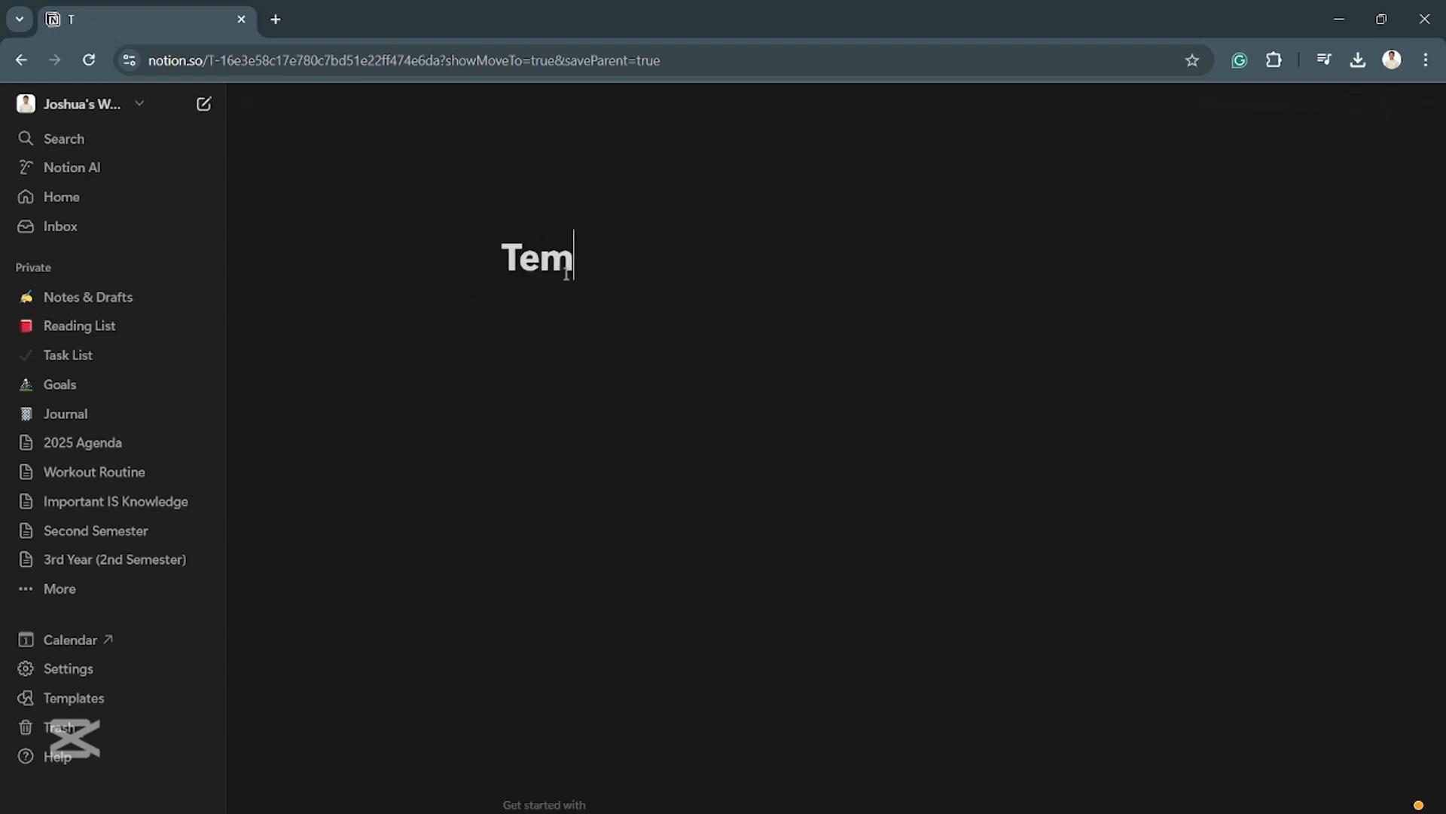
type("plate")
key("Return")
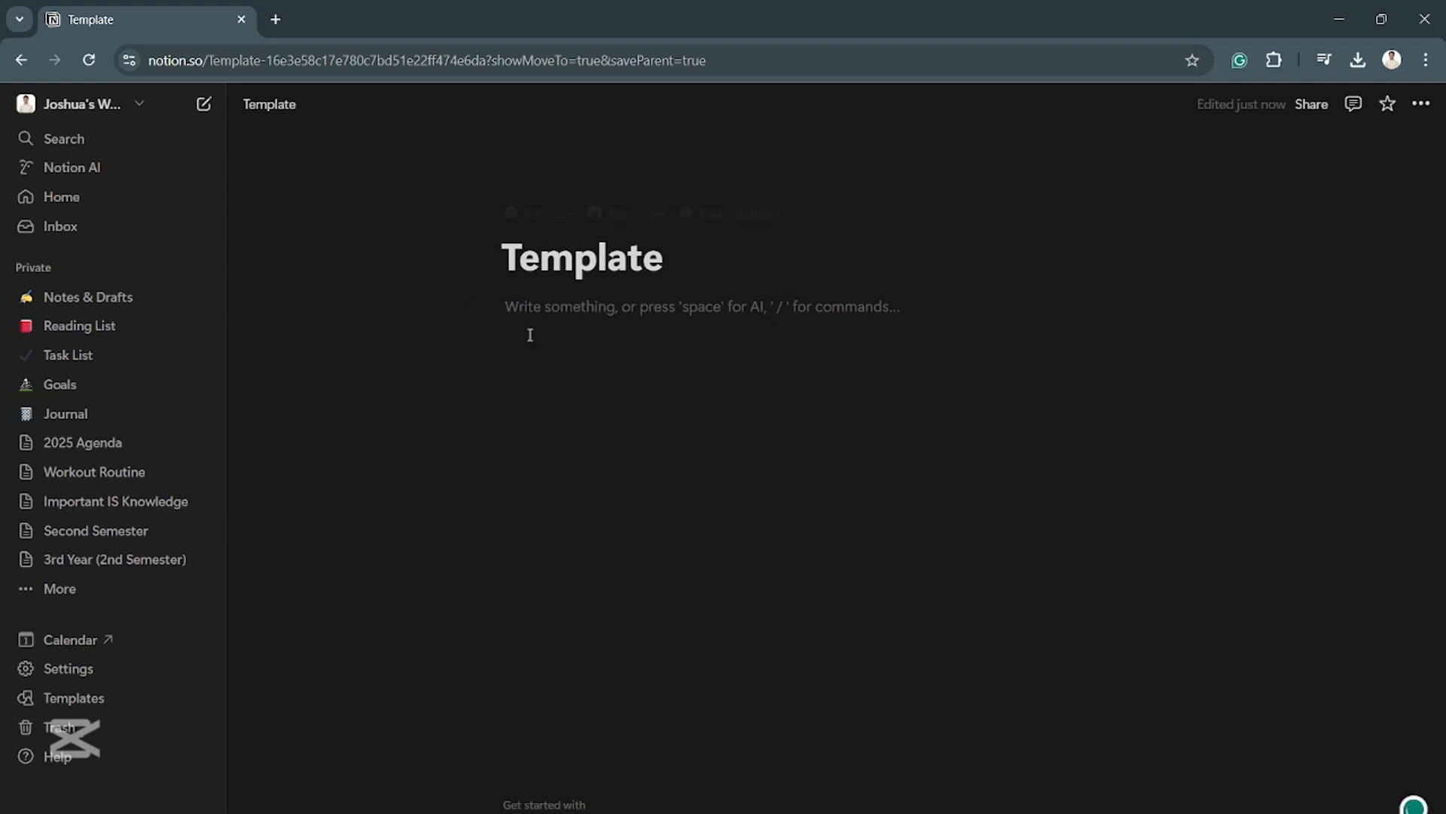
left_click(473, 306)
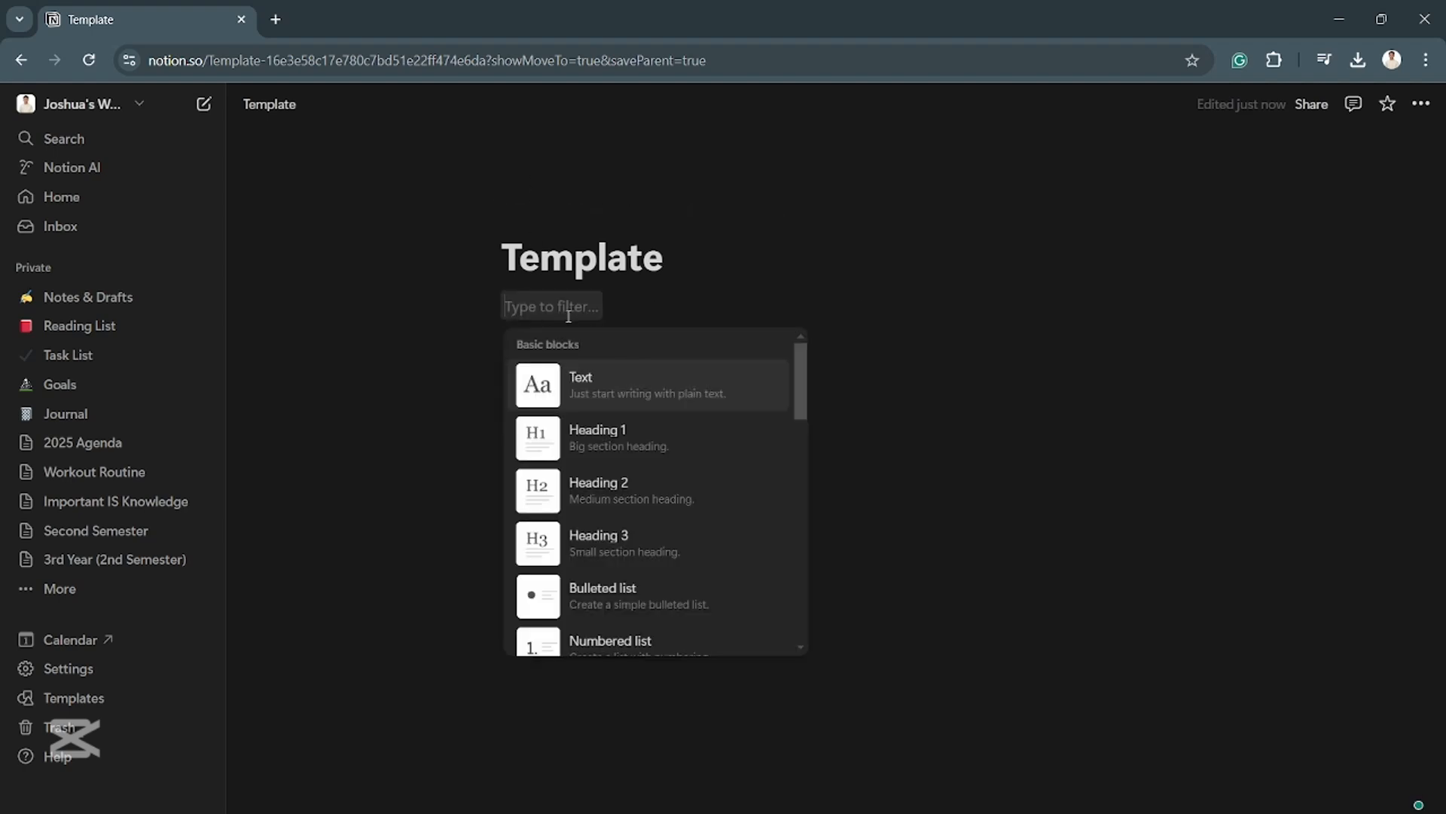
key("Escape")
type("c\\s")
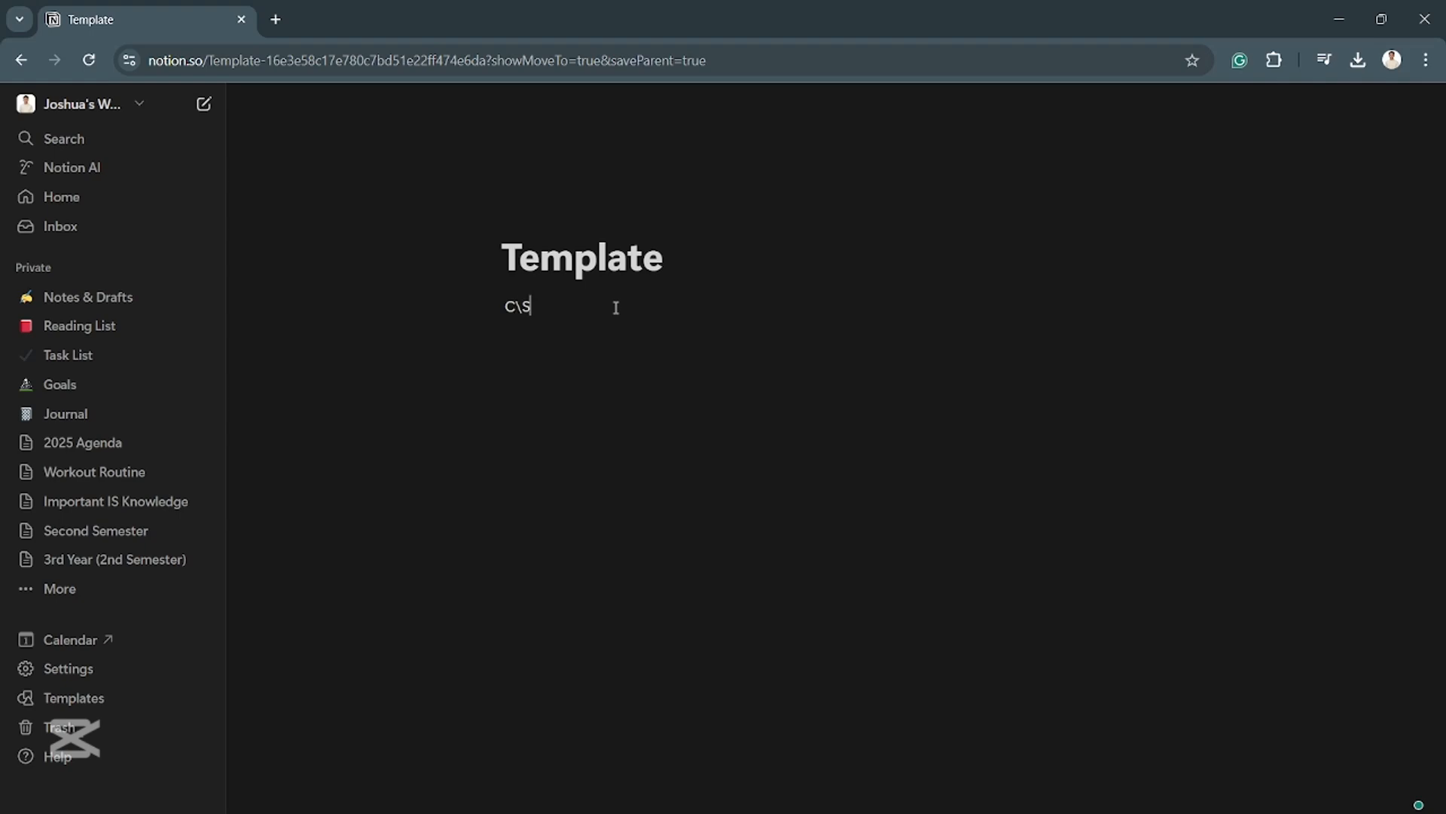
key("BackSpace")
key("BackSpace")
key("BackSpace")
key("BackSpace")
type("A")
key("BackSpace")
key("BackSpace")
left_click(616, 307)
- Replace the page title with "Morning Checklist"
double_click(684, 247)
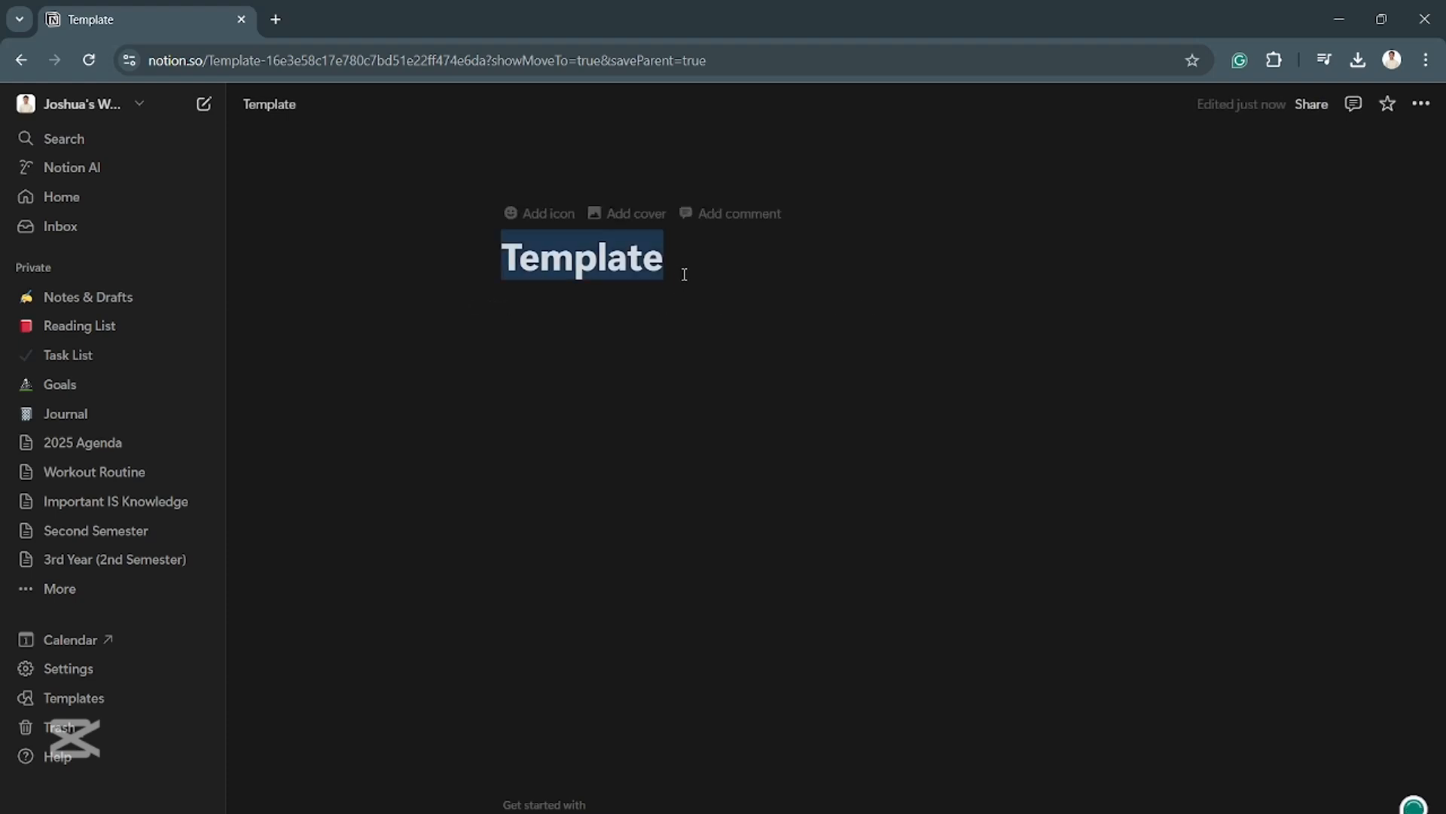
type("Checkli")
key("BackSpace")
key("BackSpace")
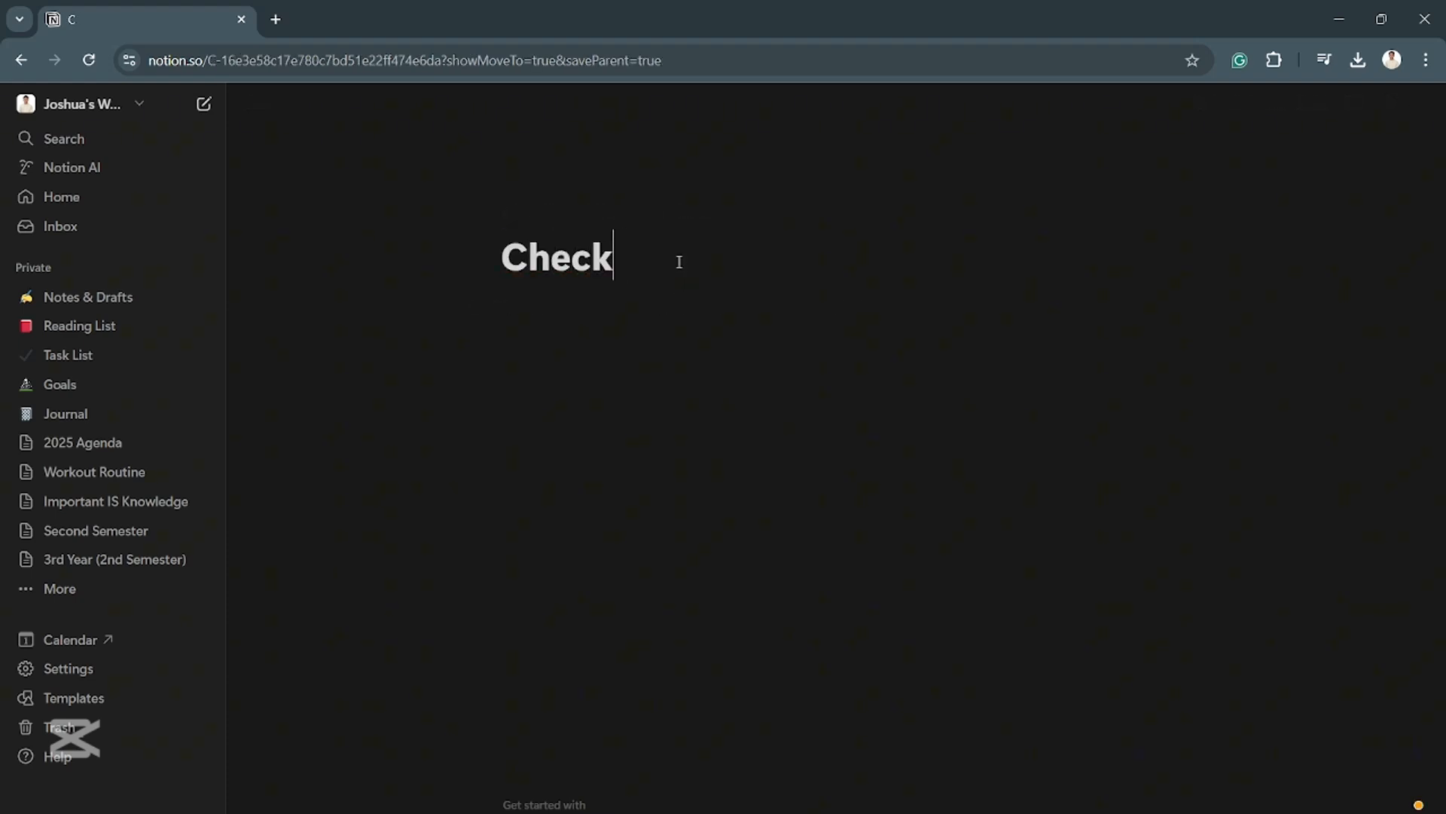
key("BackSpace")
key("BackSpace")
key("BackSpace")
key("BackSpace")
key("BackSpace")
type("Morning ")
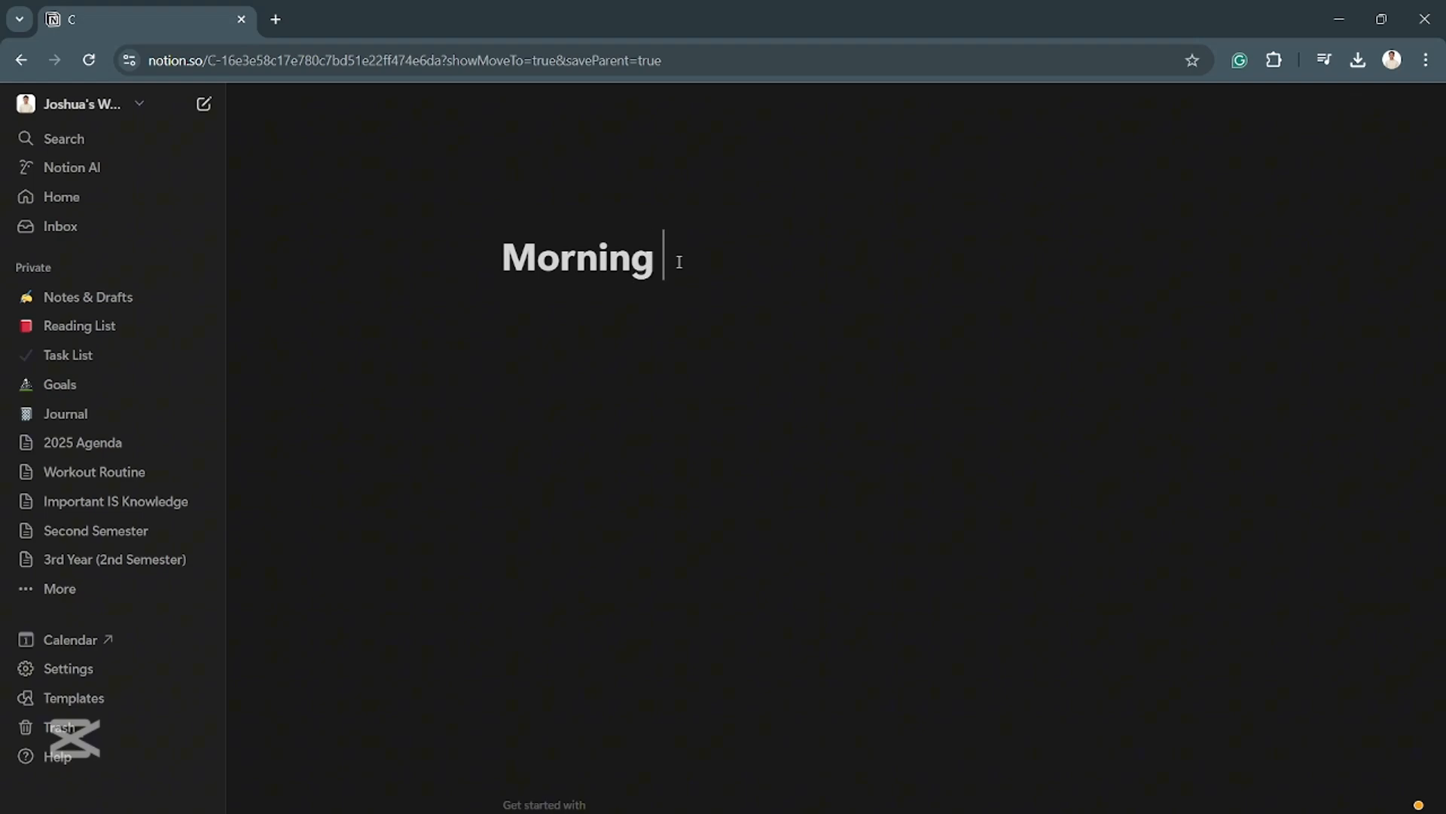
type("Checkl")
key("BackSpace")
type("klist")
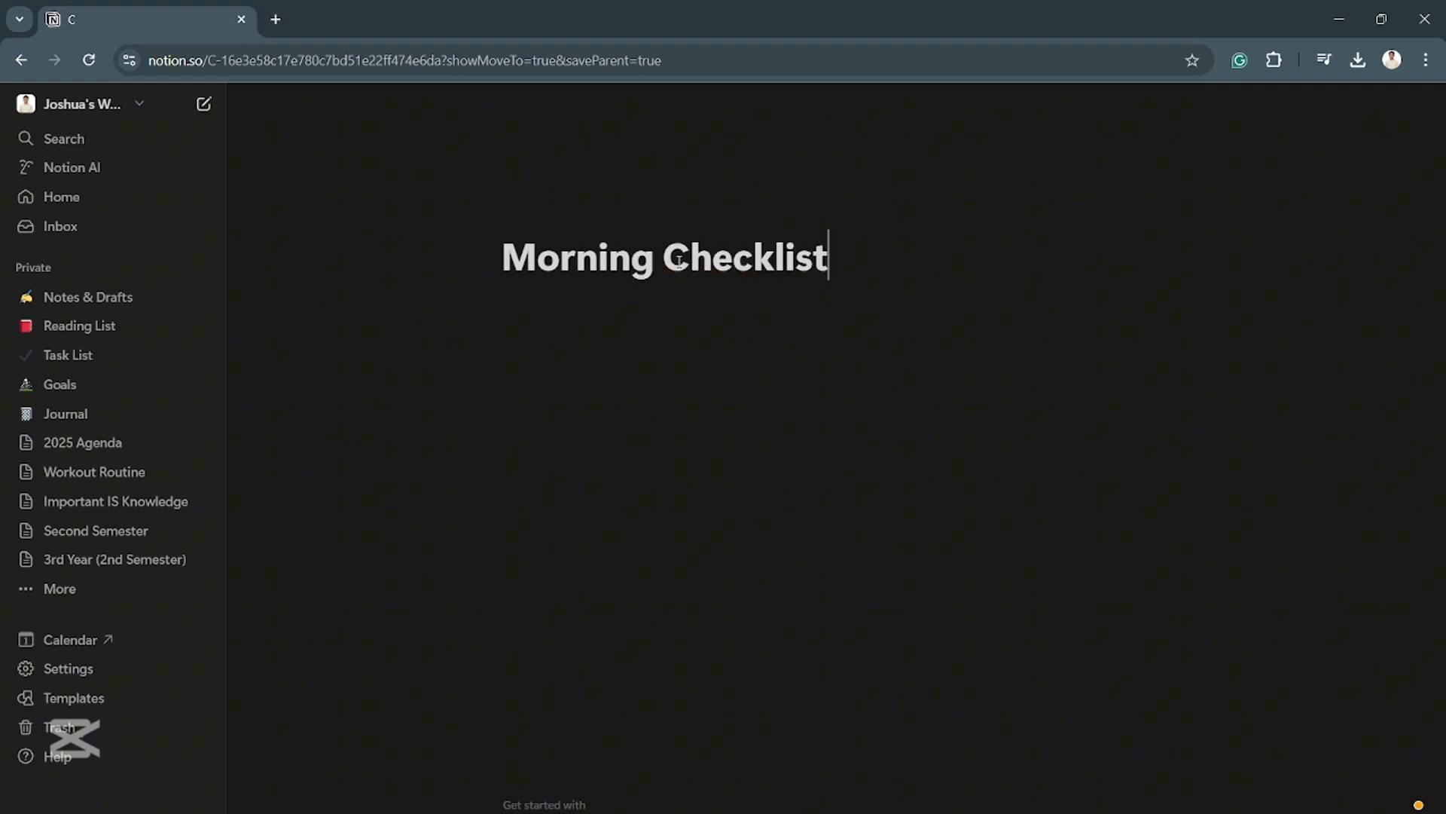
- Insert a to-do list below the title and enter "Tidy up the bed" as its first item
left_click(668, 307)
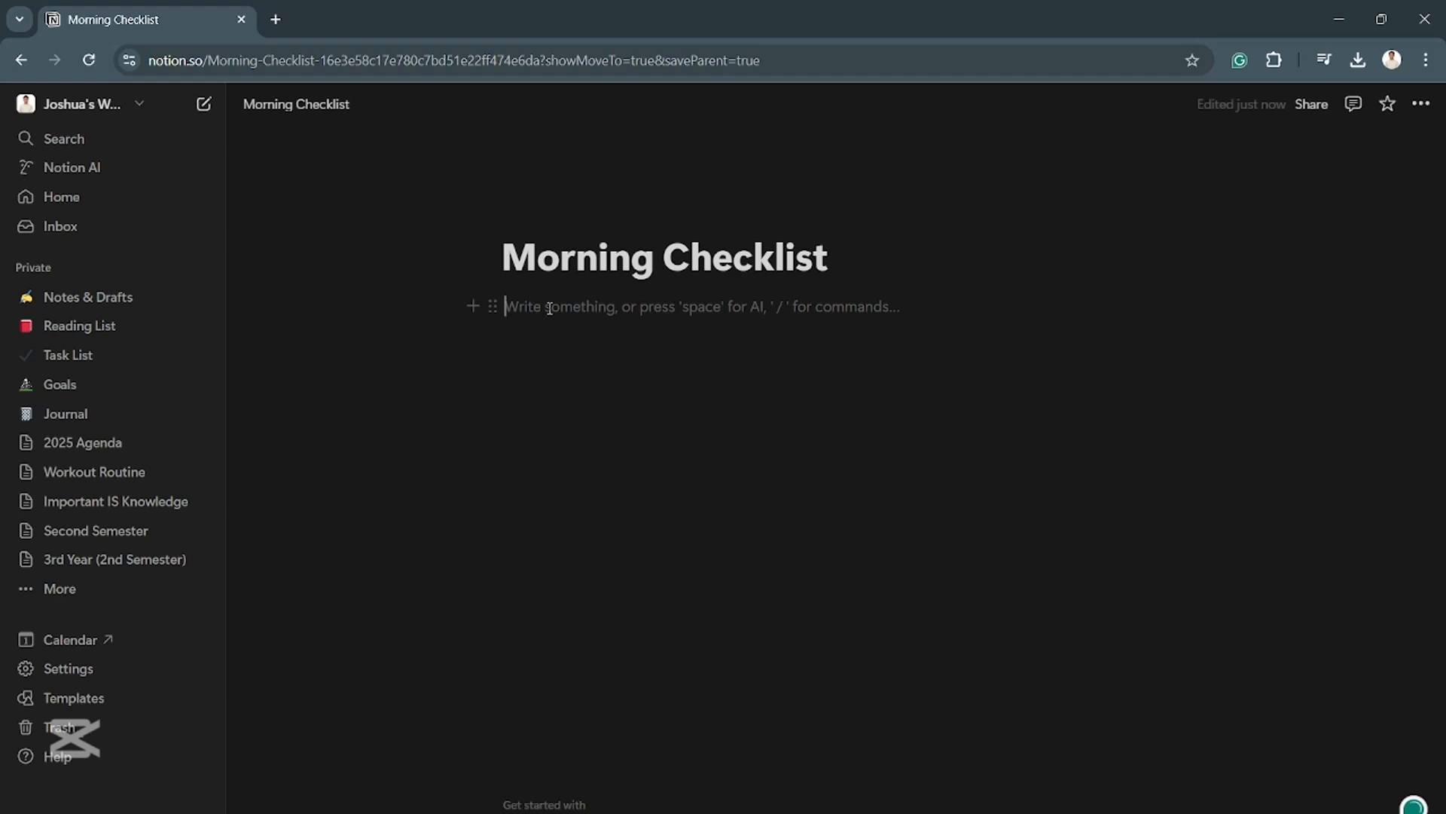
left_click(473, 307)
scroll(590, 579, "down", 1)
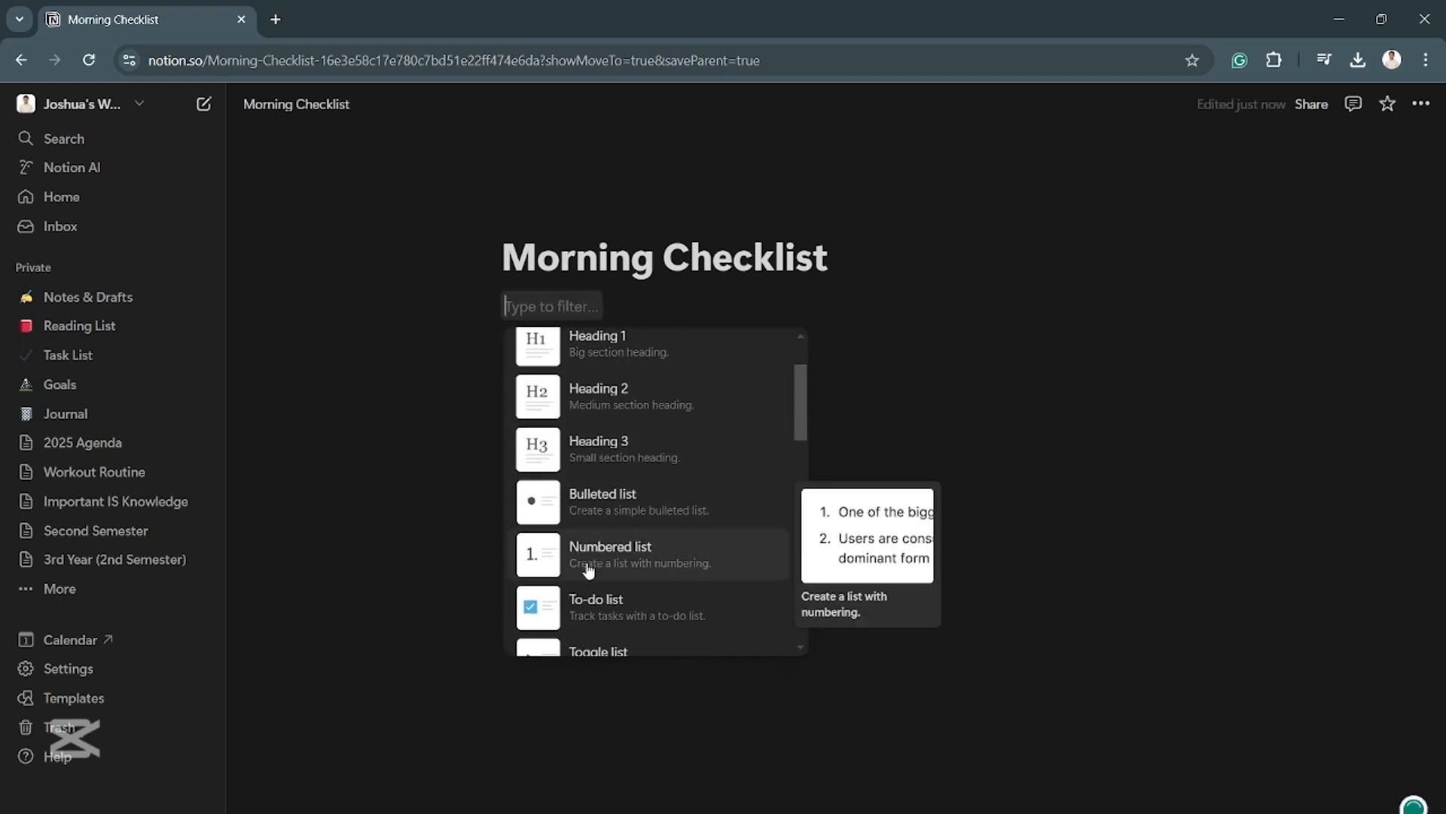
left_click(603, 607)
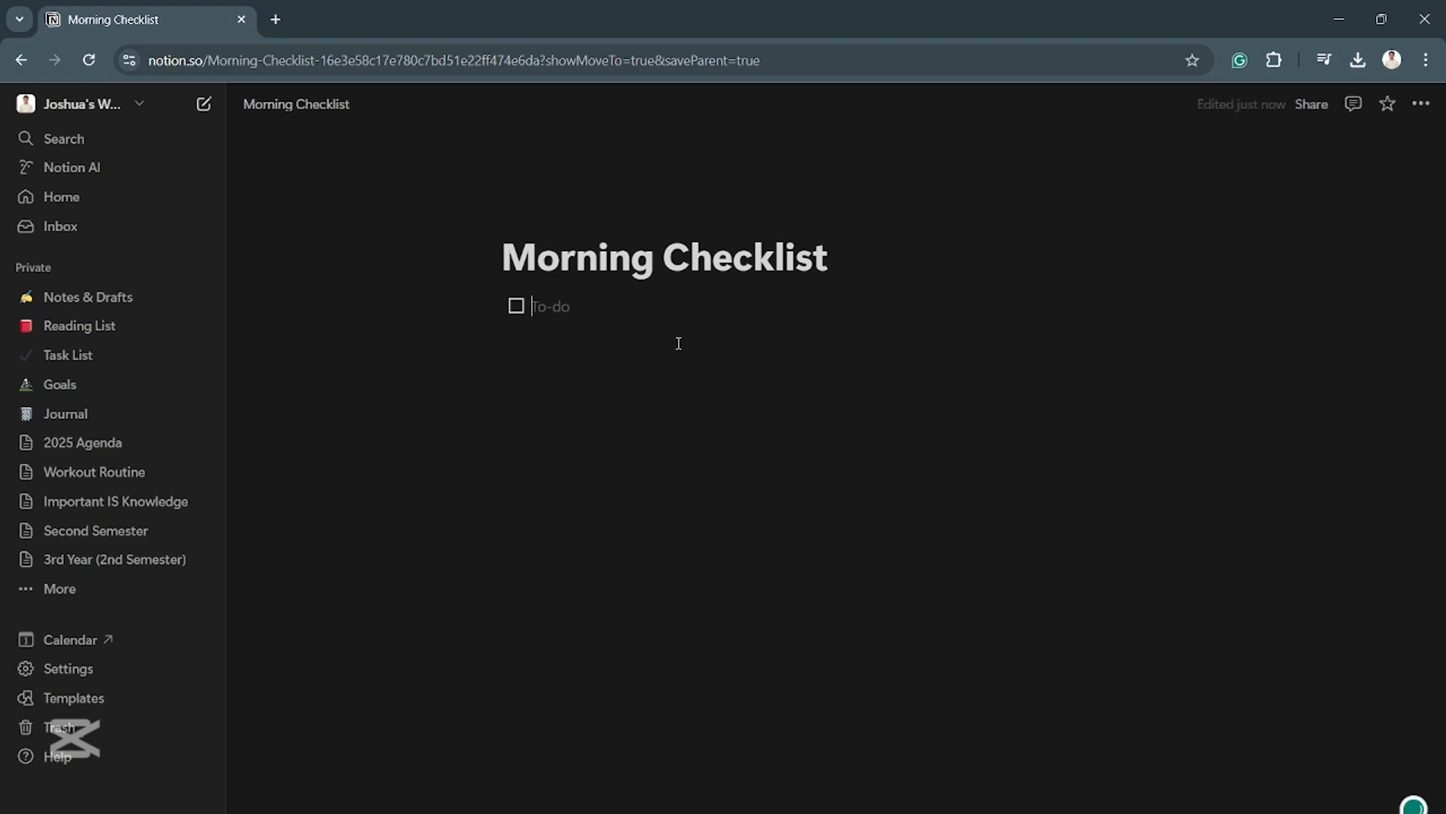
type("Tidy")
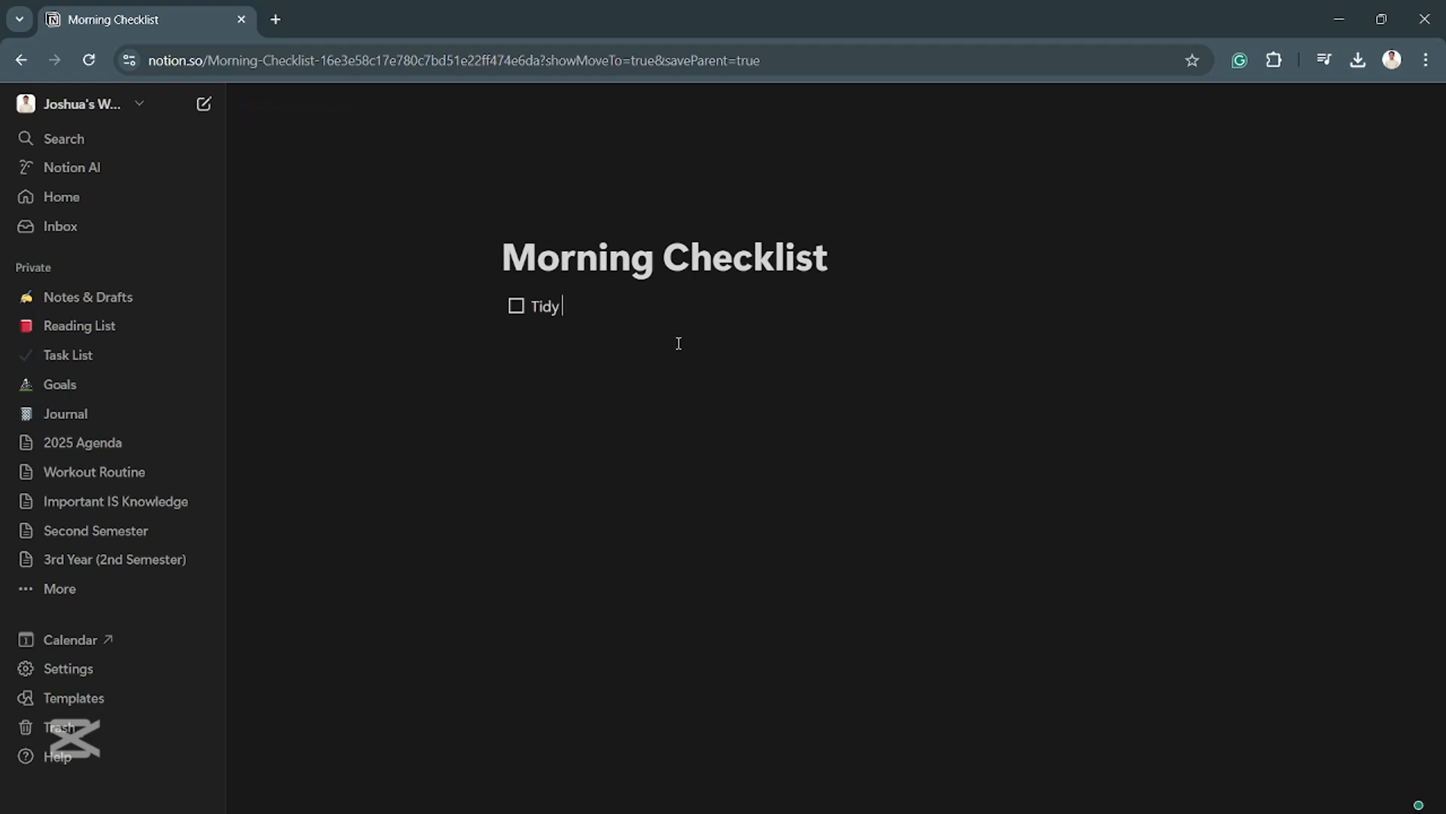
type(" up the bed")
key("Return")
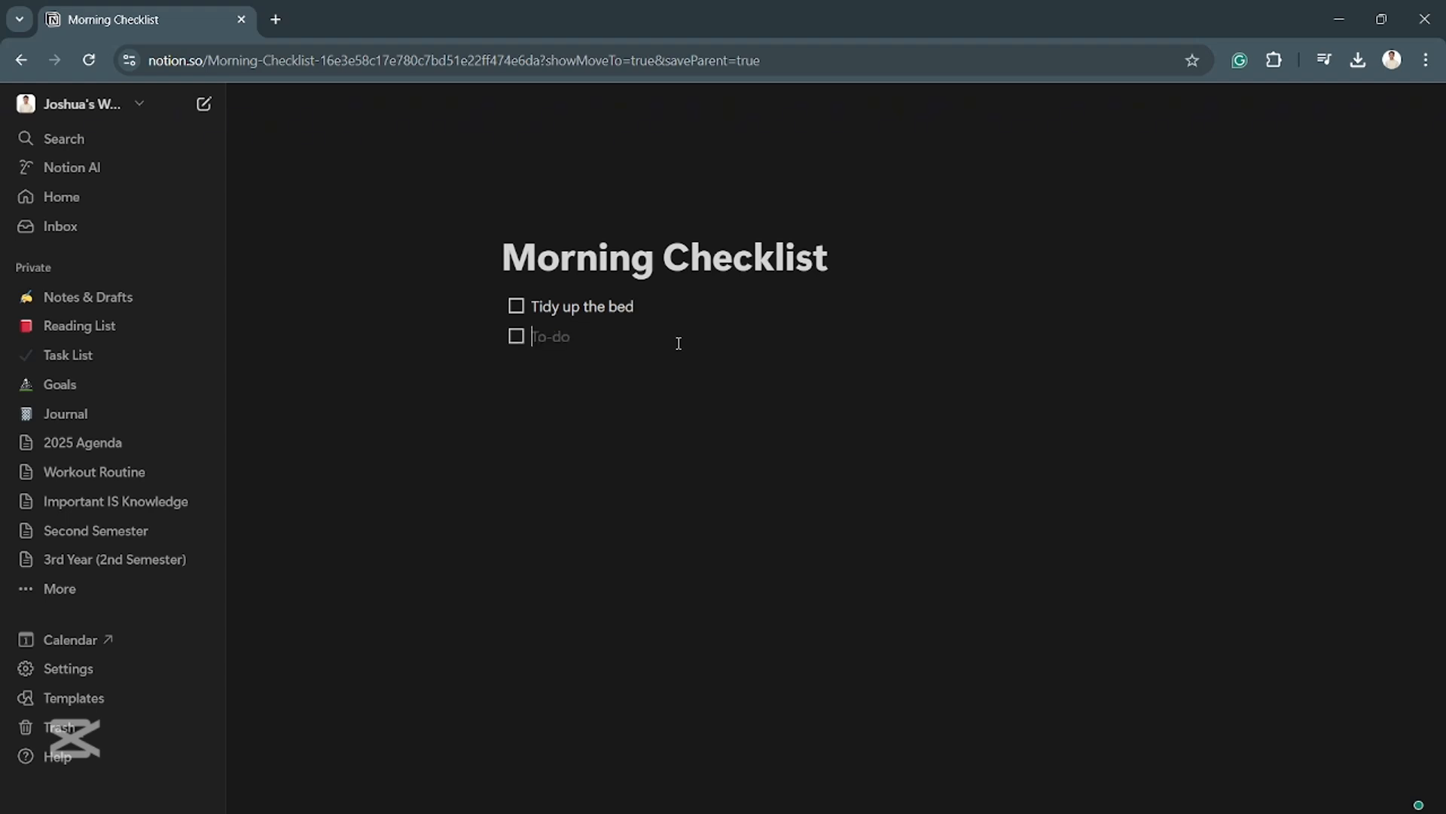
- Add the to-do items "Drink Water" and "20 Minute Exercise" to the checklist
type("Drink Water")
key("Return")
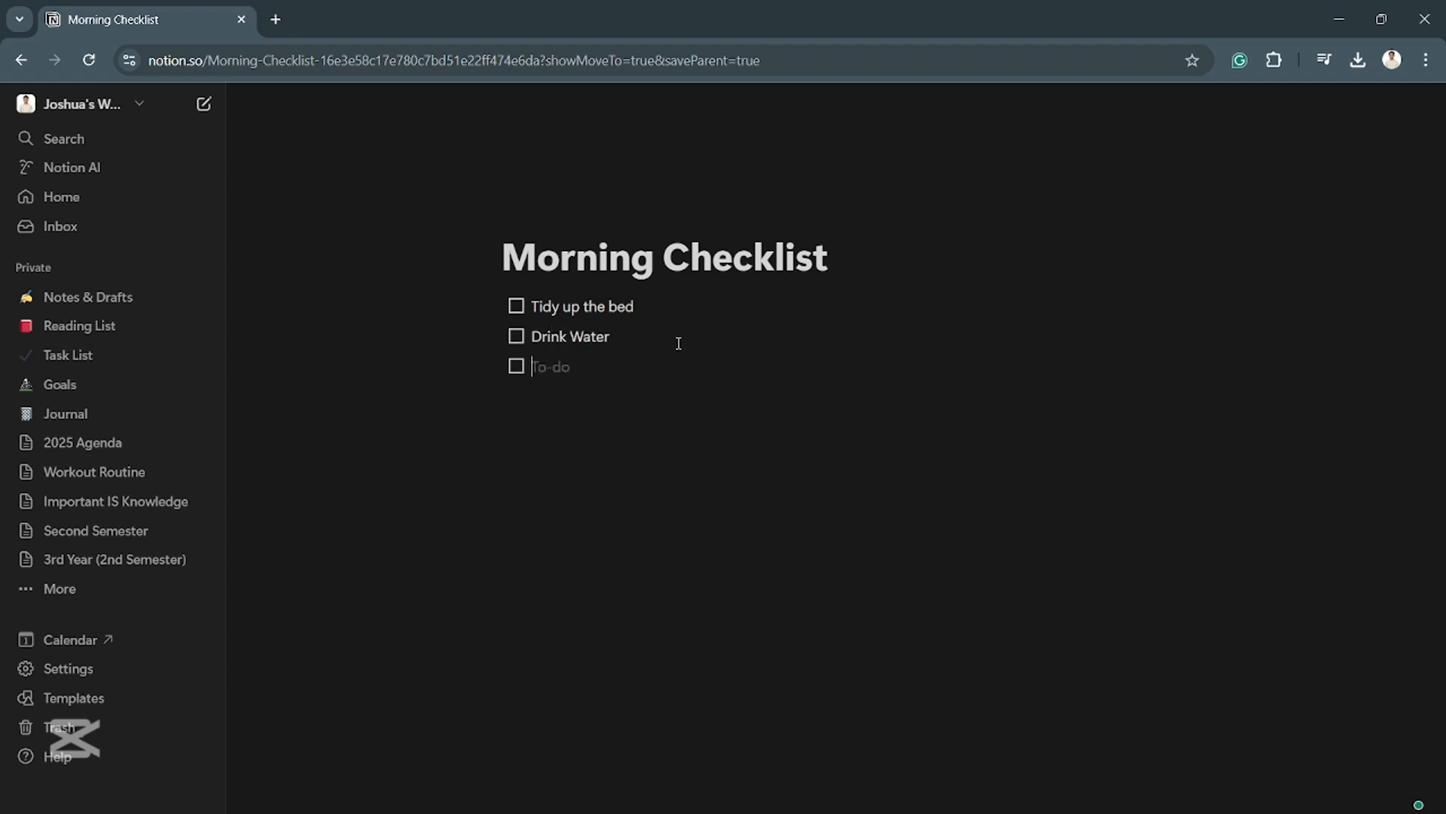
type("Ex minuteExe")
key("BackSpace")
key("BackSpace")
key("BackSpace")
key("BackSpace")
key("BackSpace")
key("BackSpace")
key("BackSpace")
key("BackSpace")
key("BackSpace")
key("BackSpace")
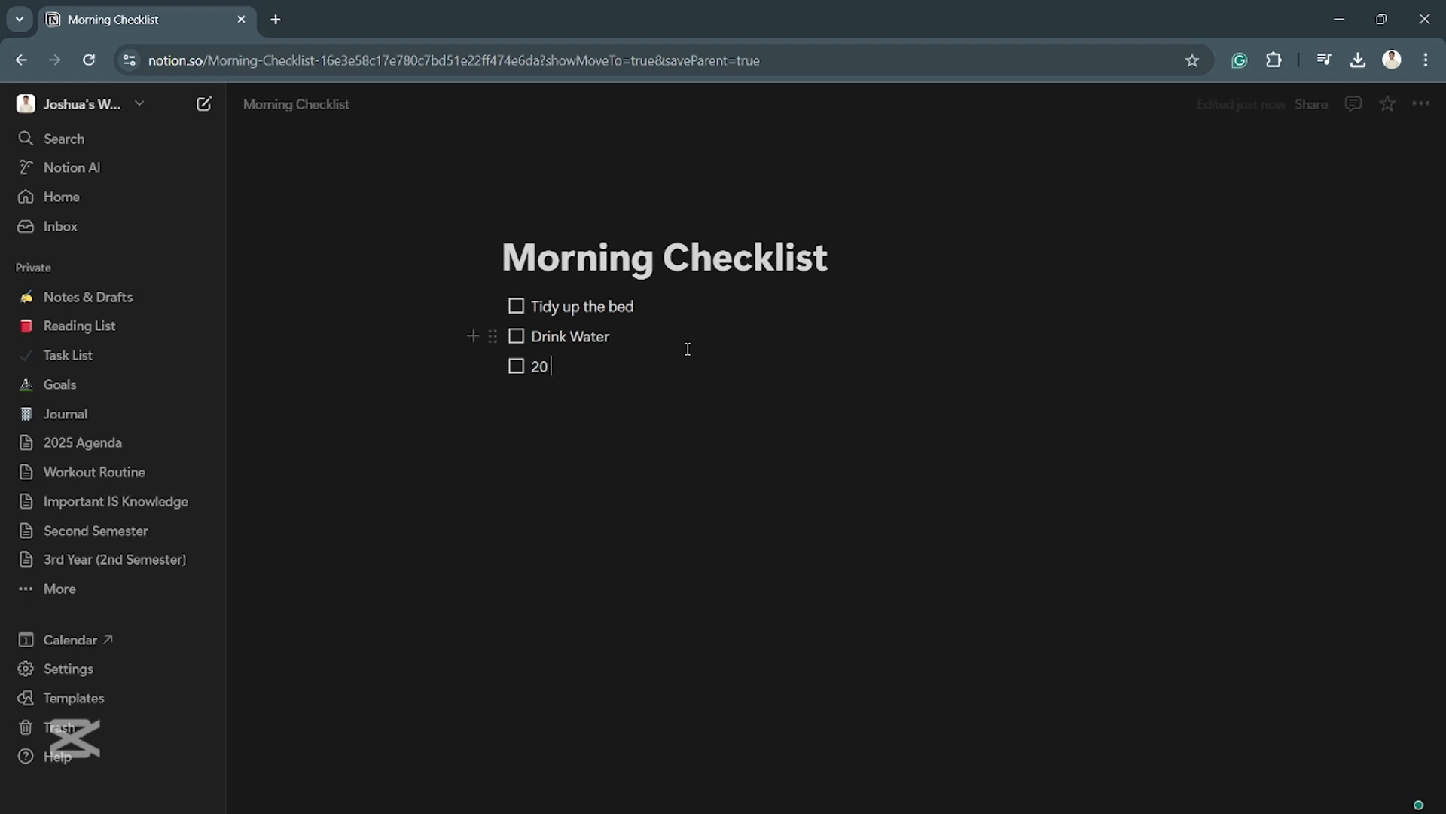
type("Minute Exercise")
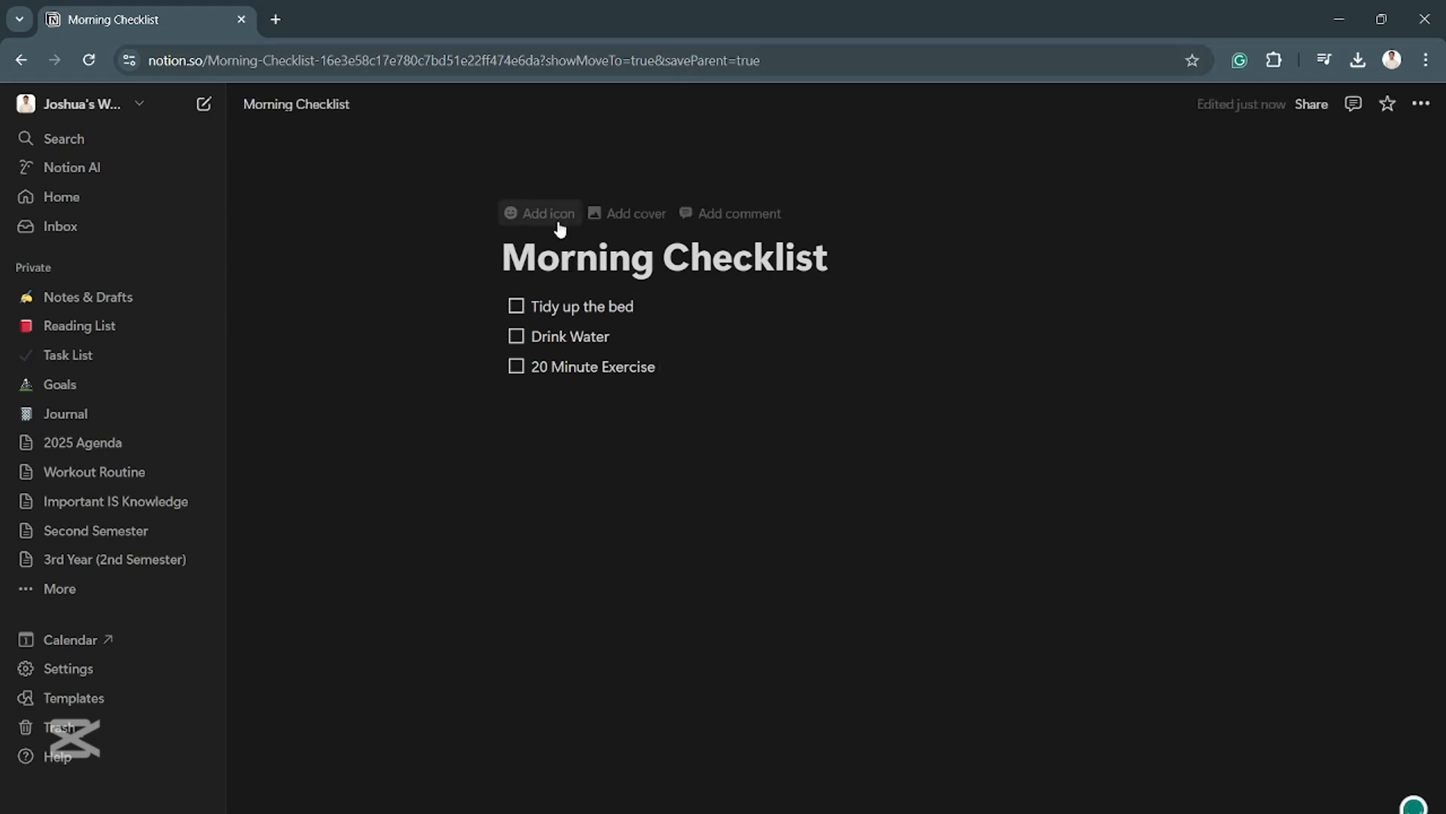
- Add a star medal icon to the Morning Checklist page
left_click(554, 213)
left_click(557, 232)
left_click(826, 286)
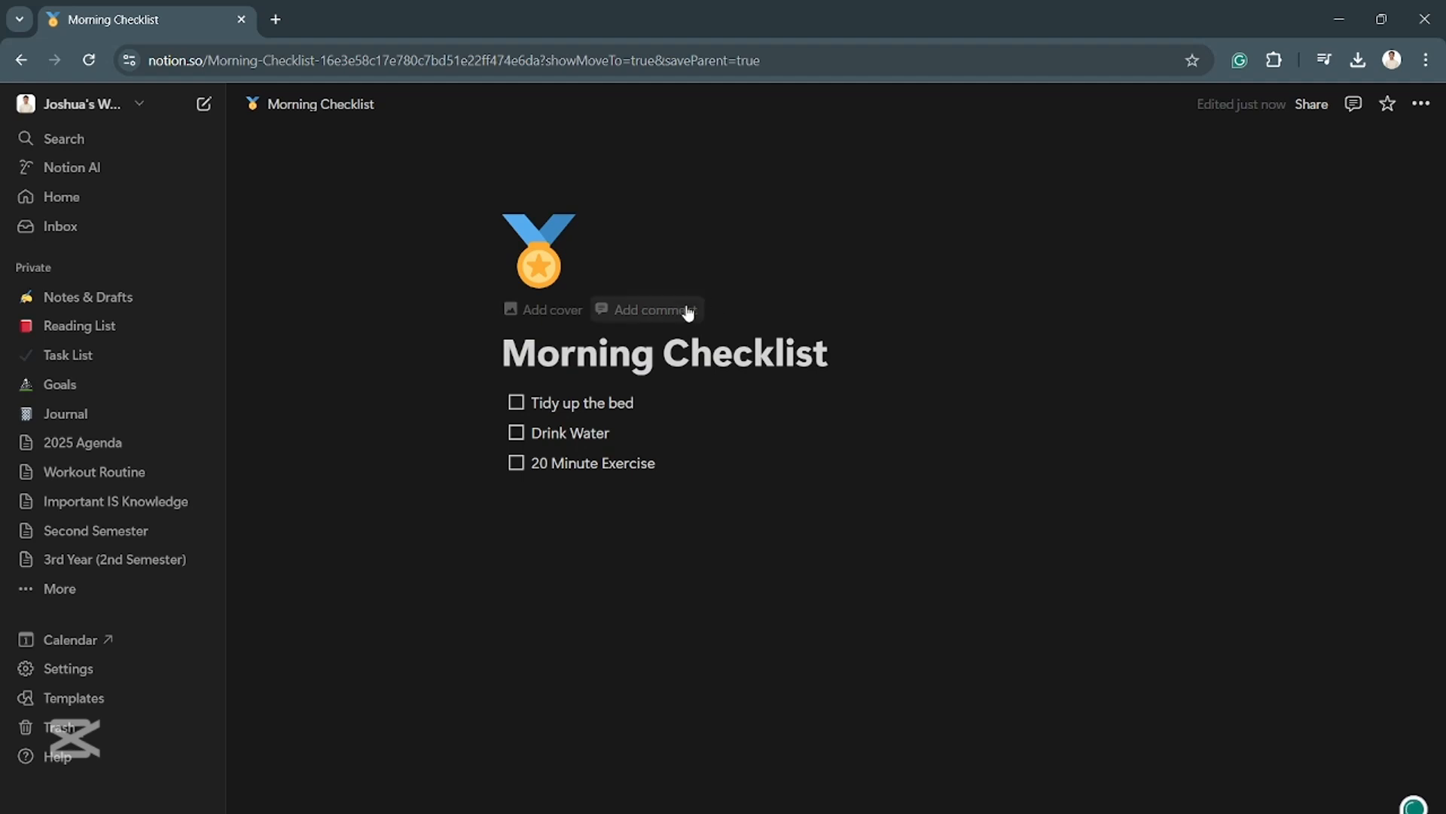
- Add a cover to the page and change it to the solid yellow color from the cover gallery
left_click(553, 312)
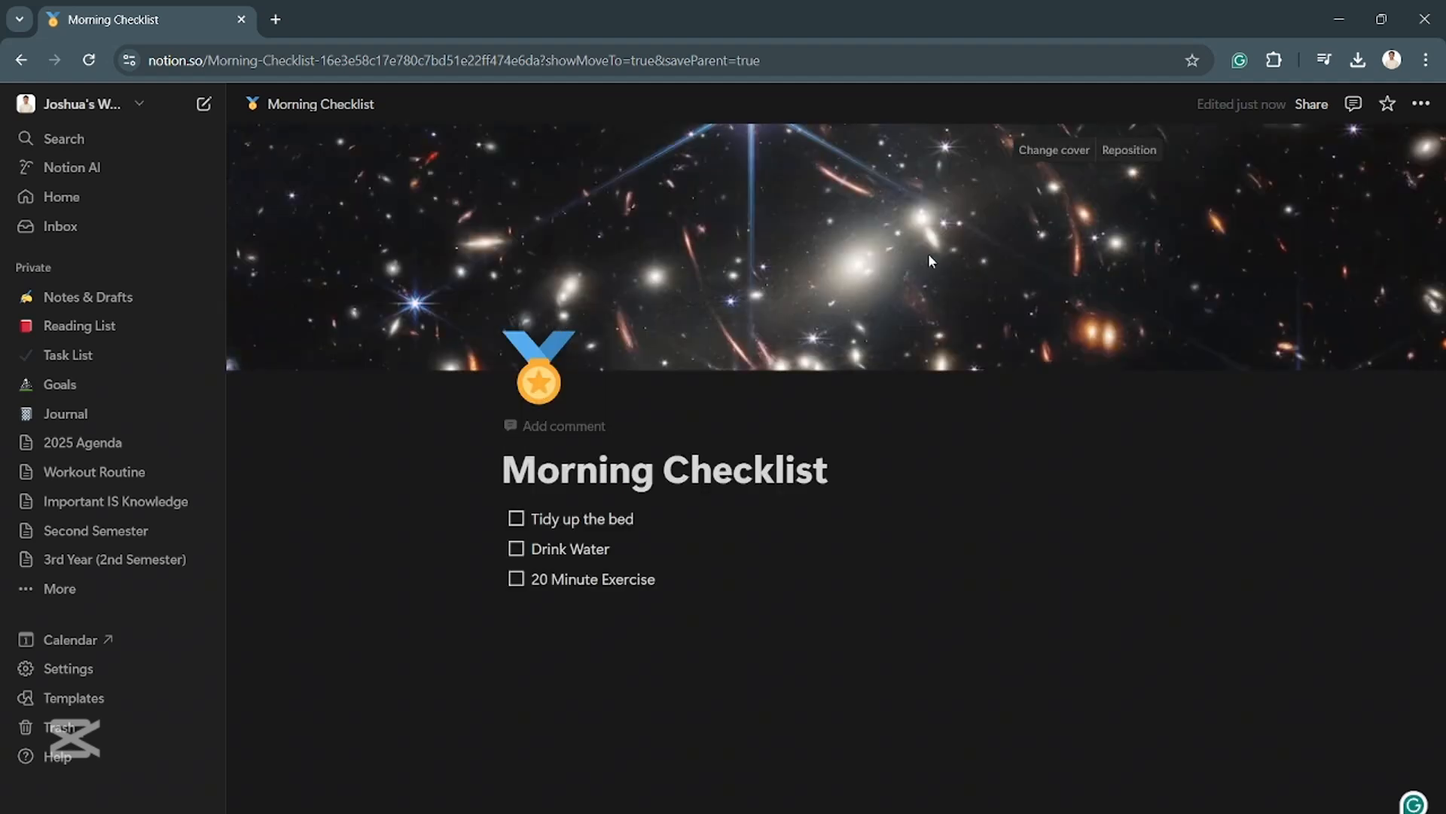
left_click(1069, 154)
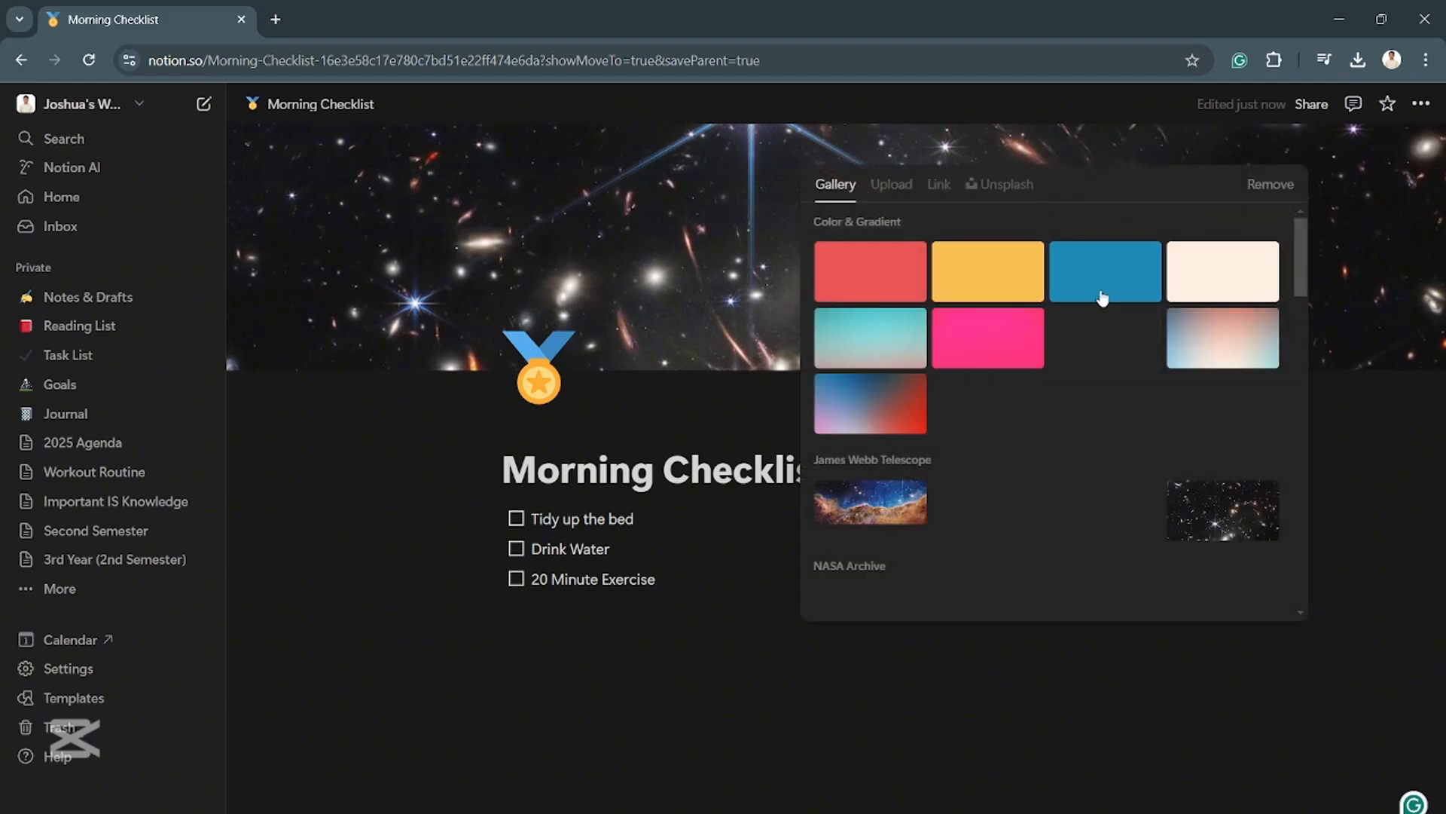
scroll(1096, 312, "down", 5)
scroll(1082, 344, "down", 10)
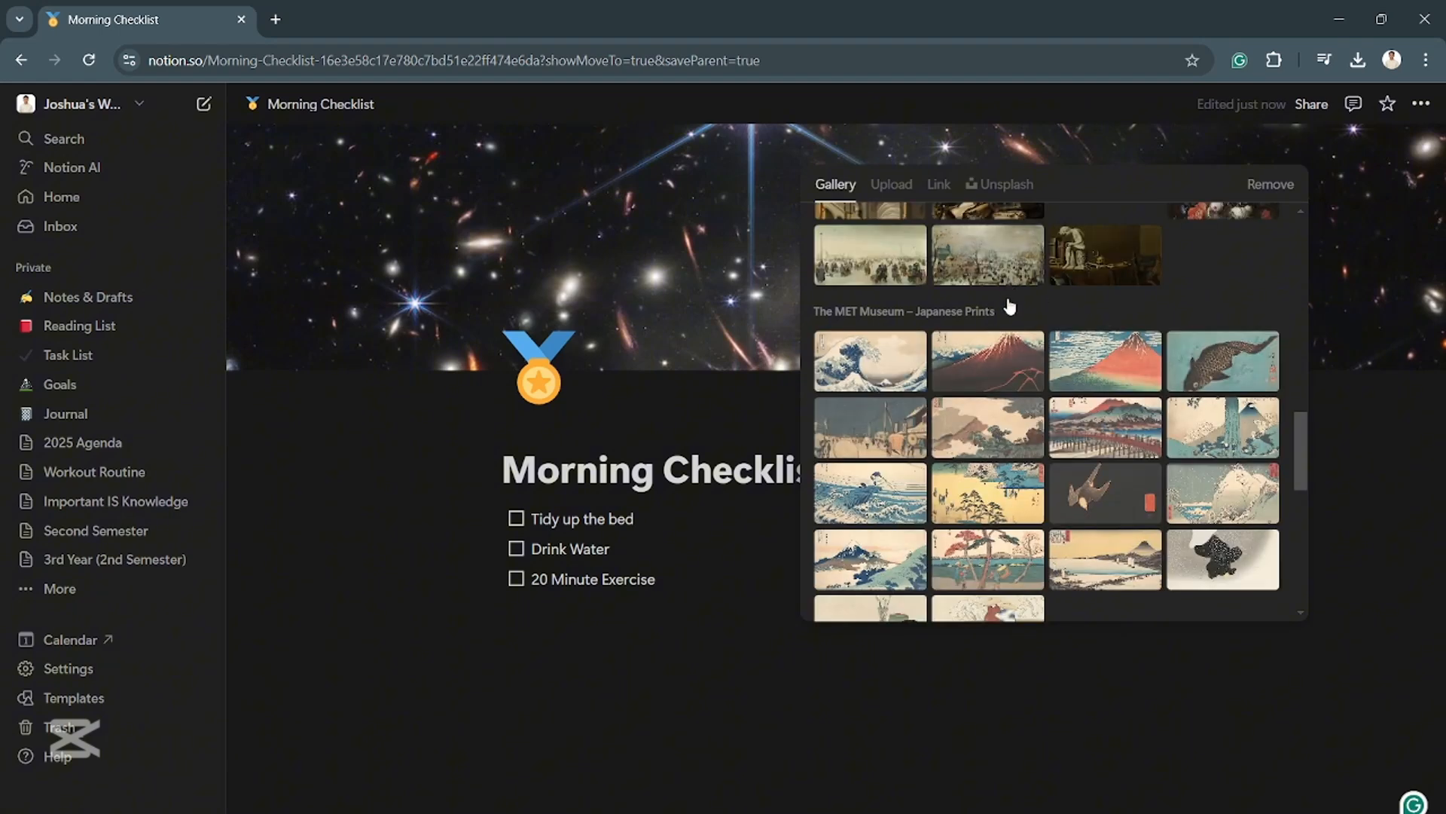
scroll(1009, 324, "down", 10)
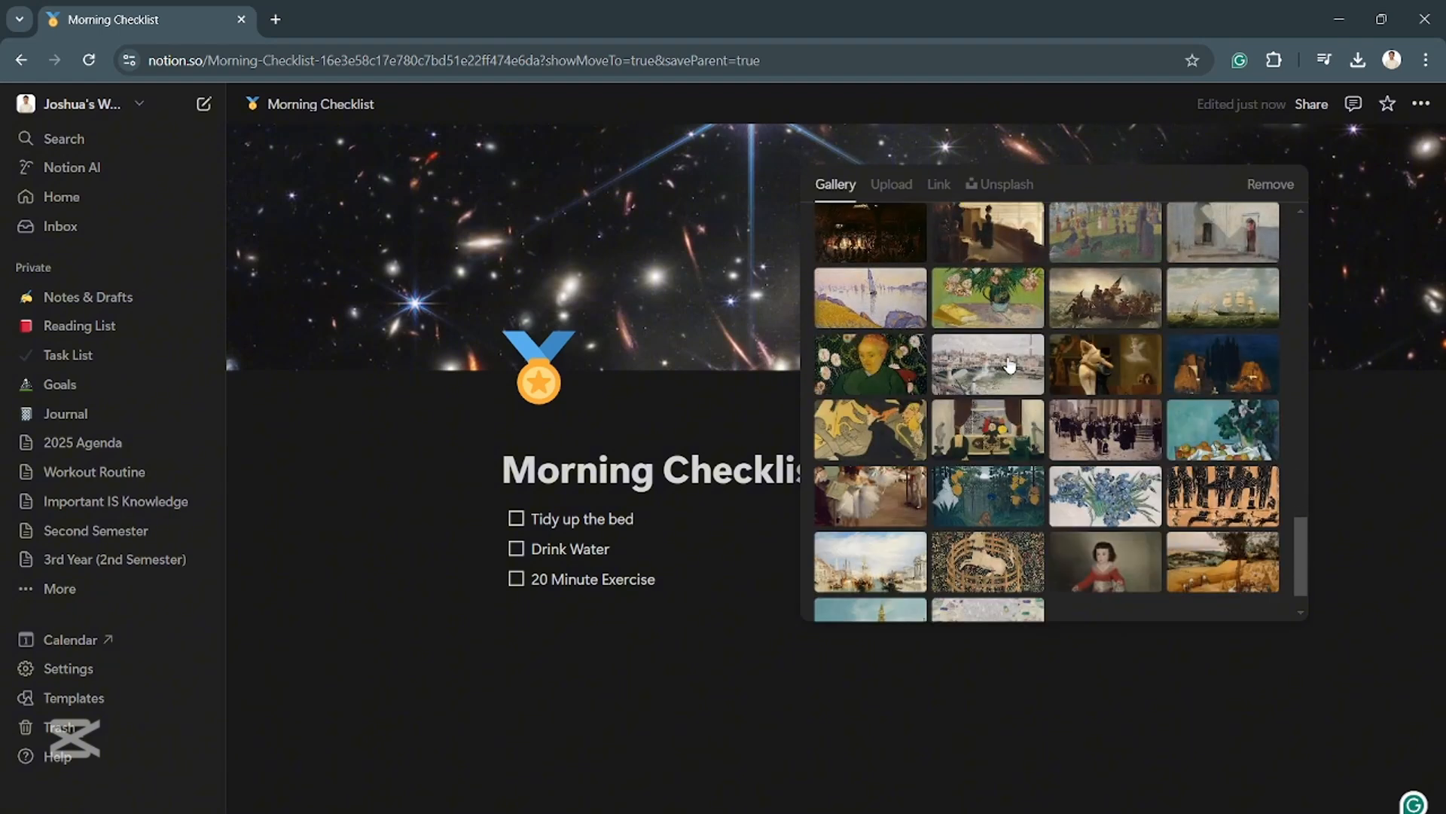
scroll(1001, 543, "down", 1)
left_click(897, 187)
left_click(833, 185)
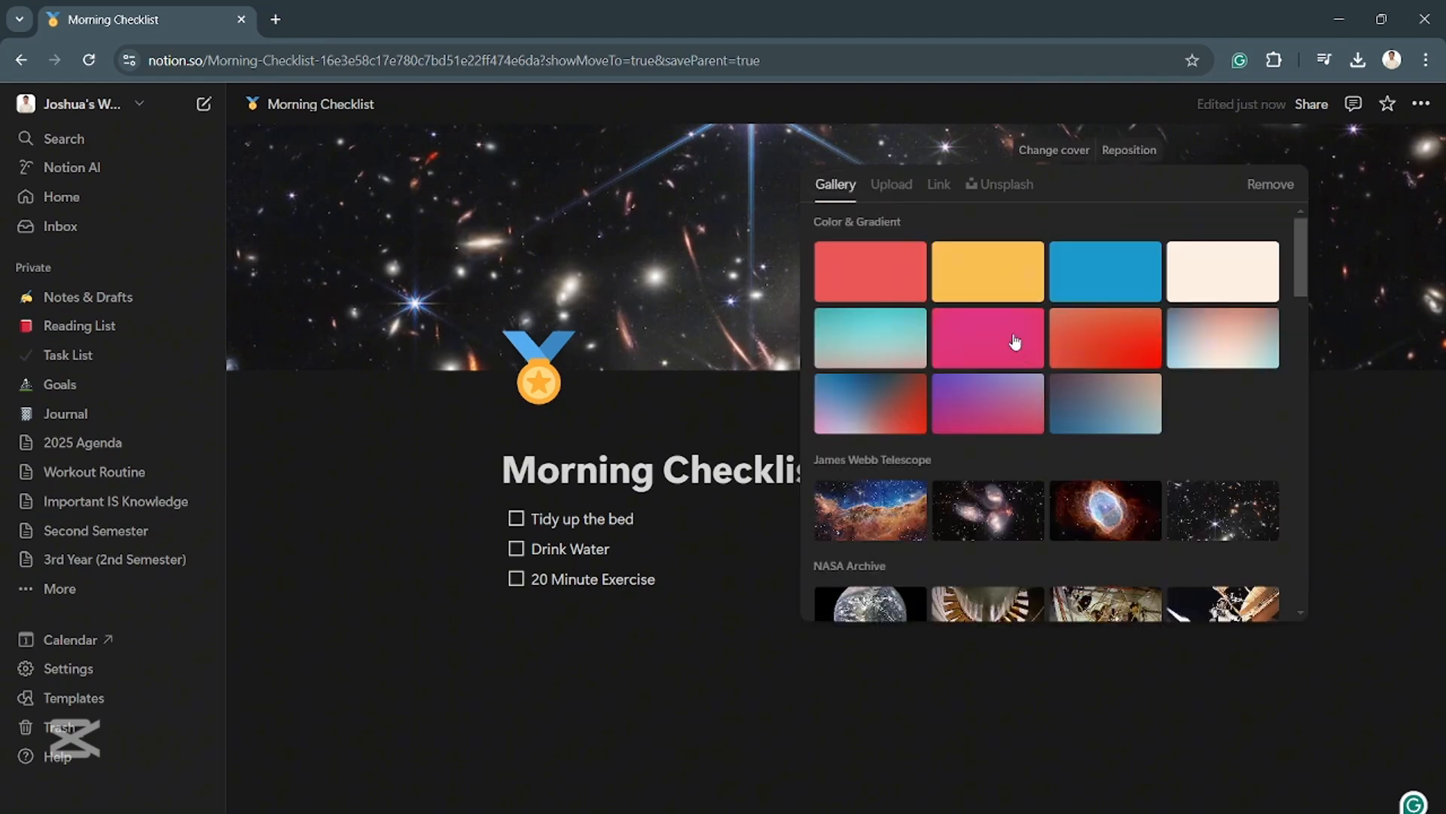
left_click(987, 271)
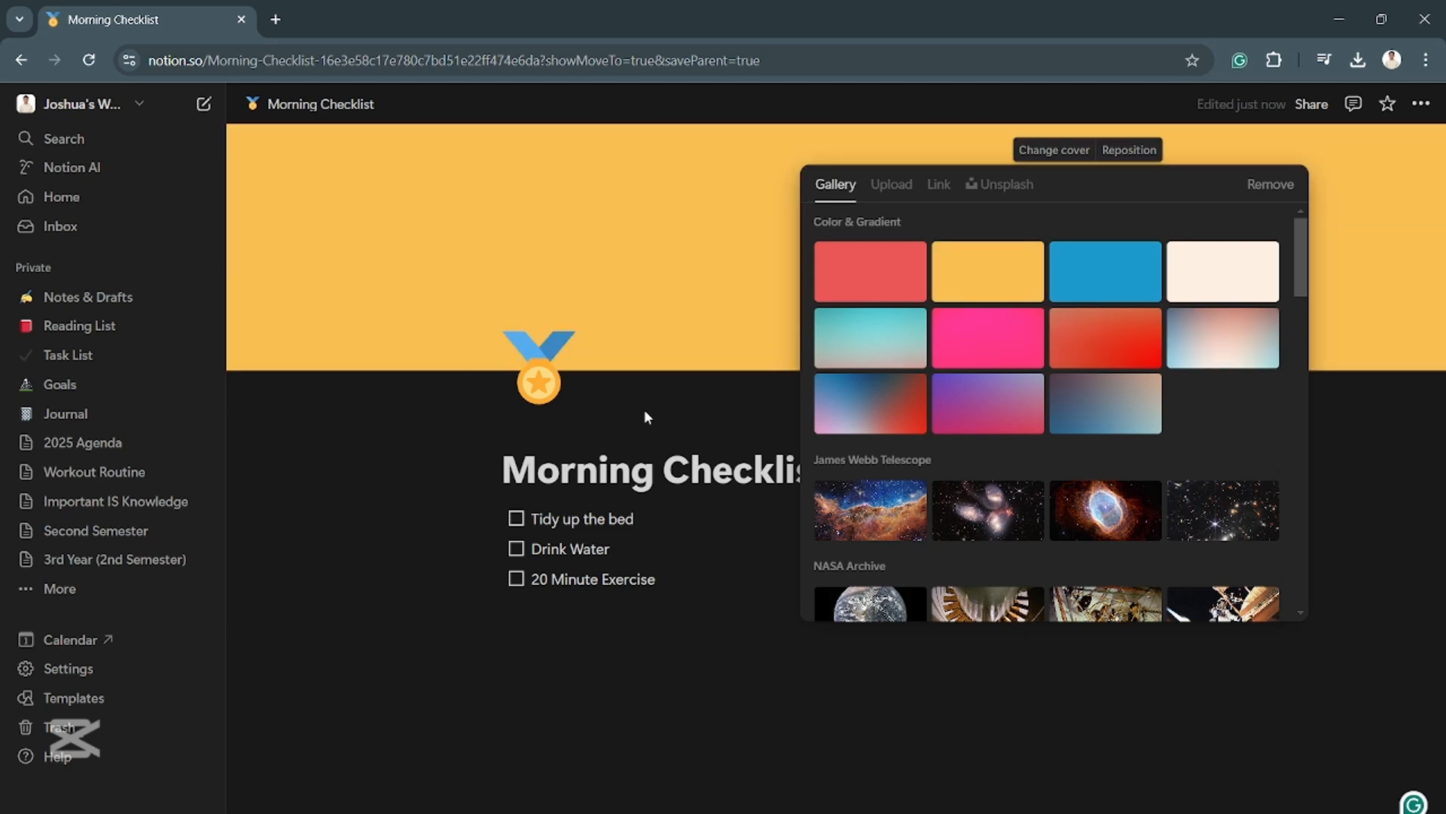
- Remove the medal icon from the Morning Checklist page
left_click(556, 369)
left_click(668, 440)
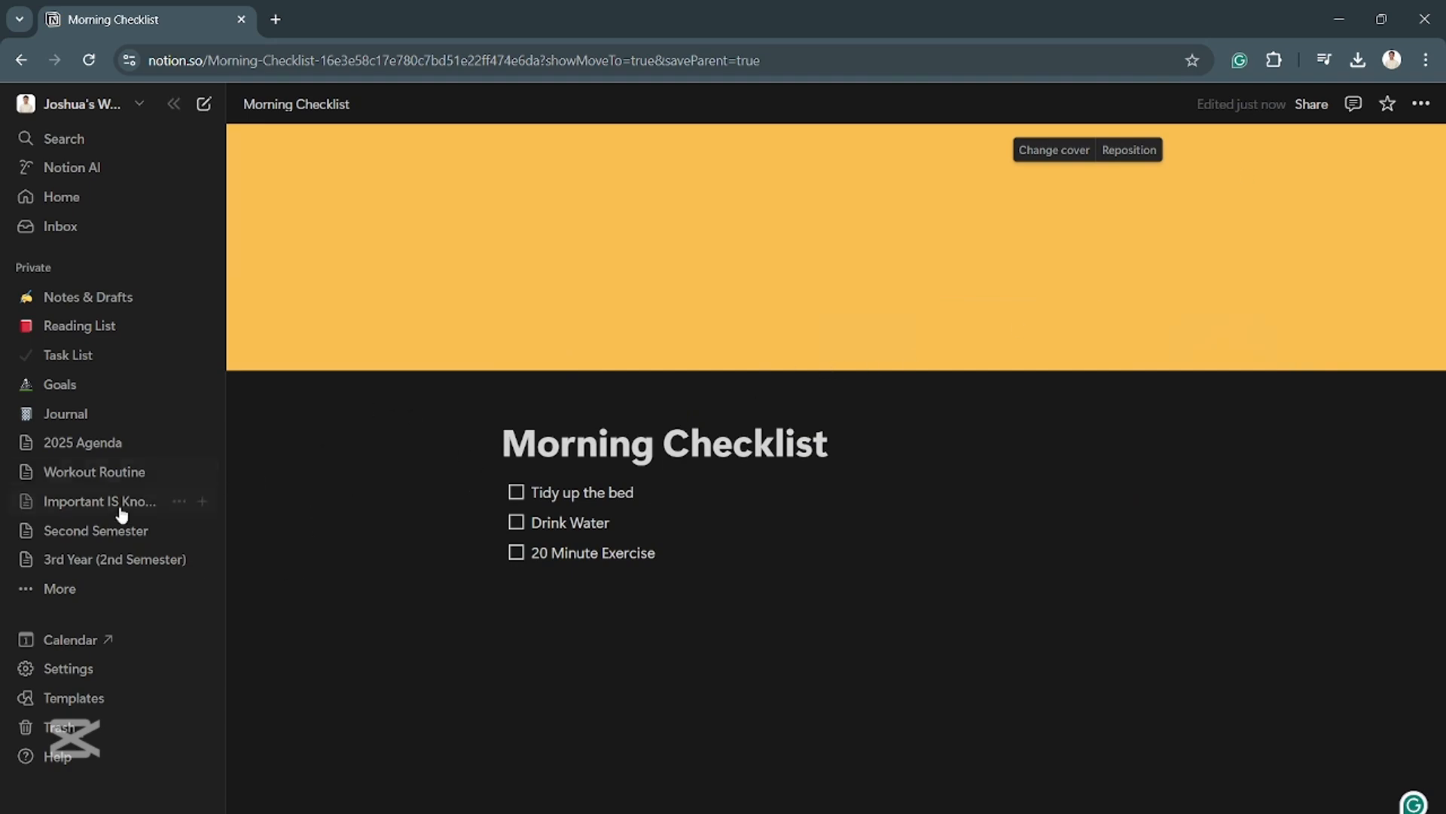
- Duplicate the Morning Checklist page from the full list of private pages and open the copy
left_click(58, 590)
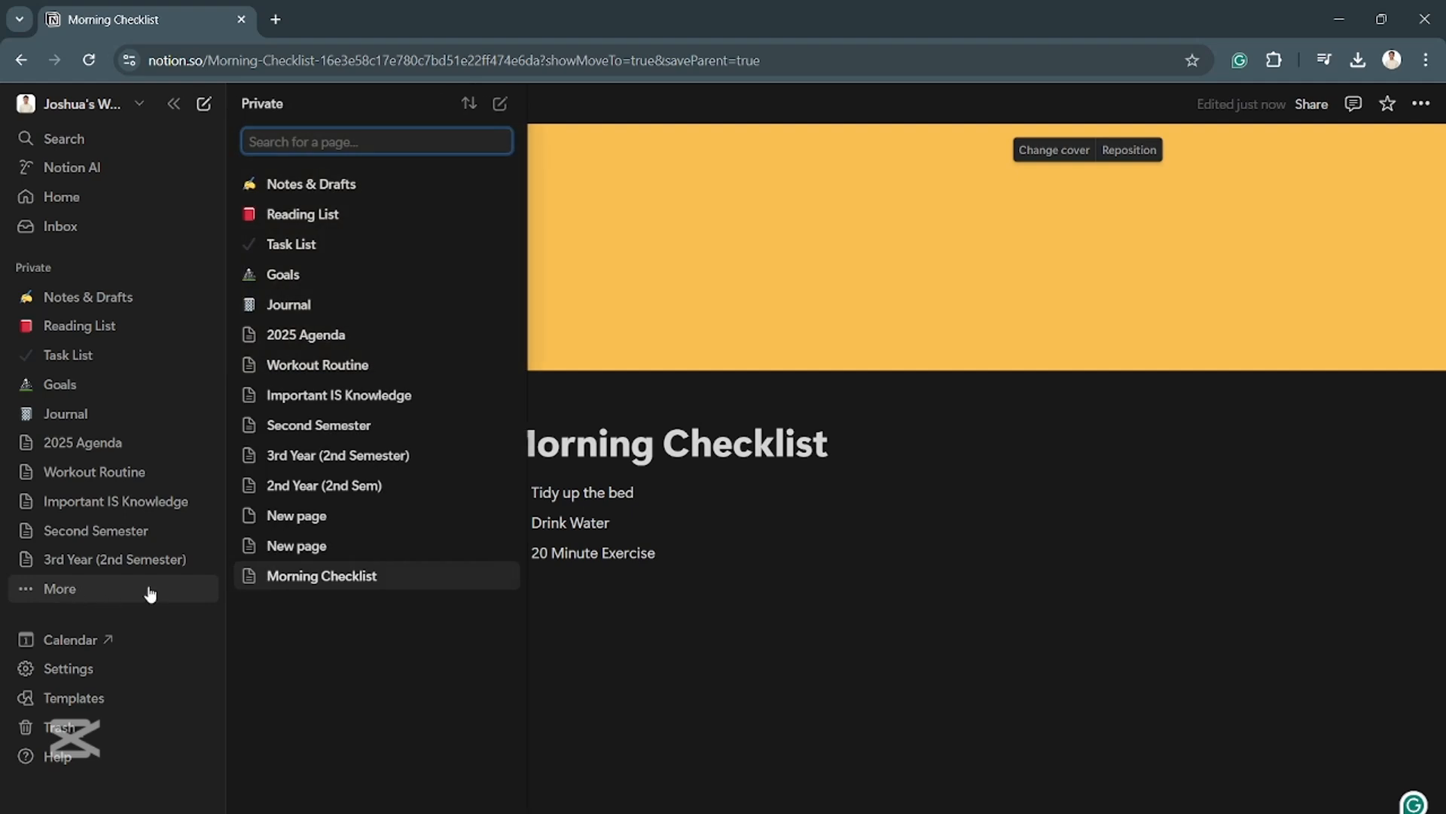
right_click(391, 578)
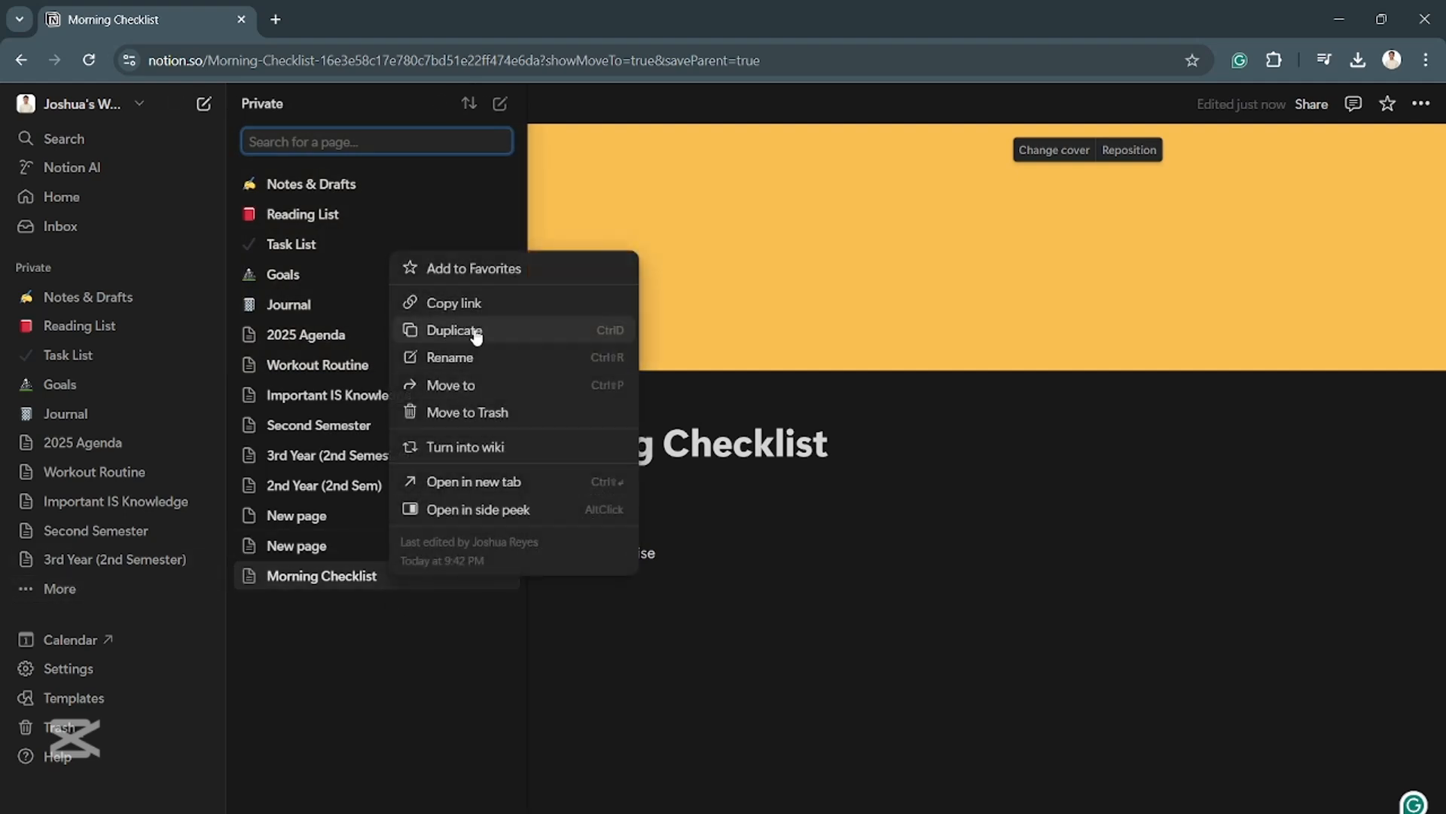
left_click(450, 330)
left_click(410, 576)
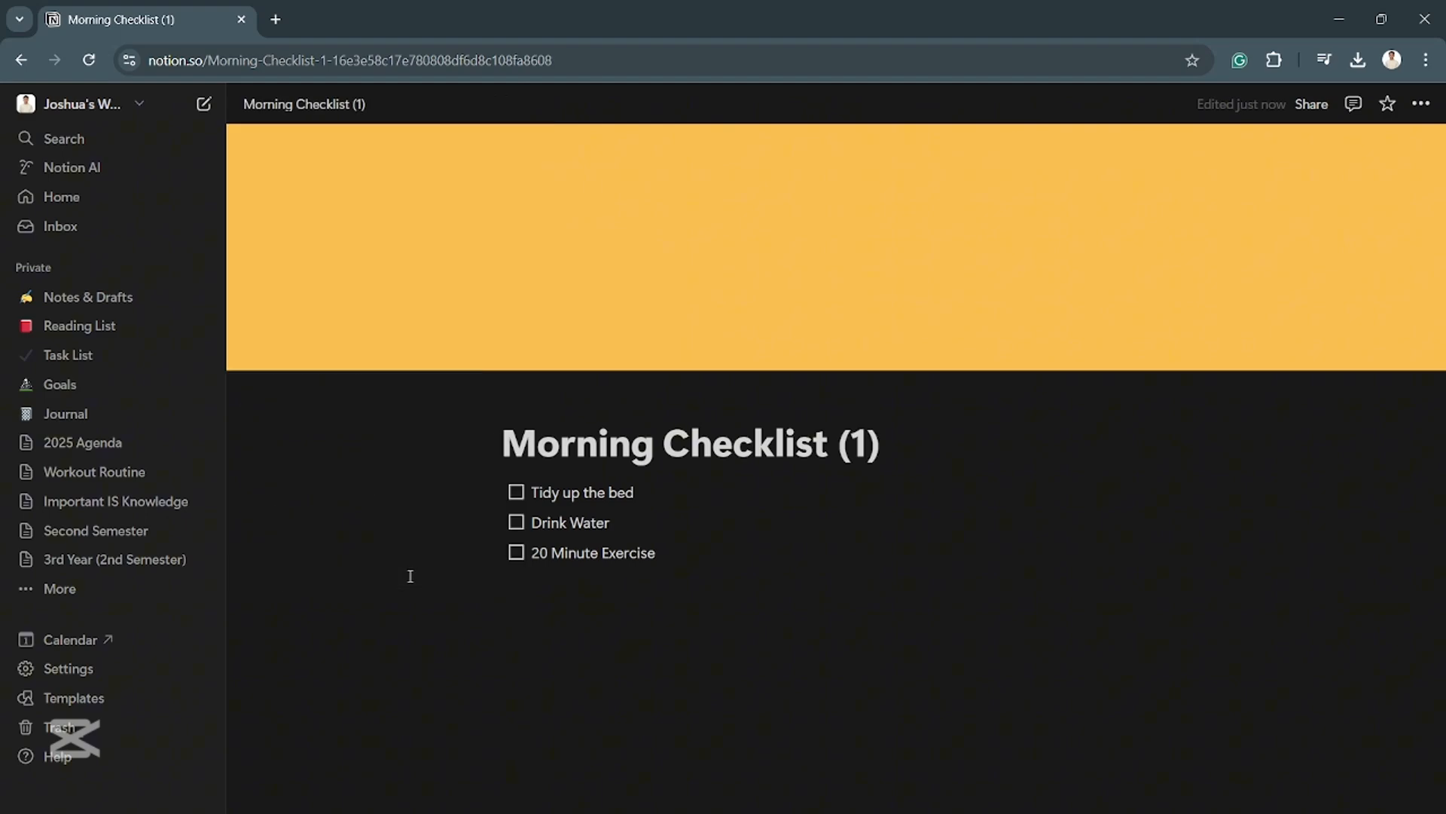
- Rename the duplicated page as "Morning Checklist" by removing the "(1)" suffix from its title
left_click_drag(880, 445, 839, 444)
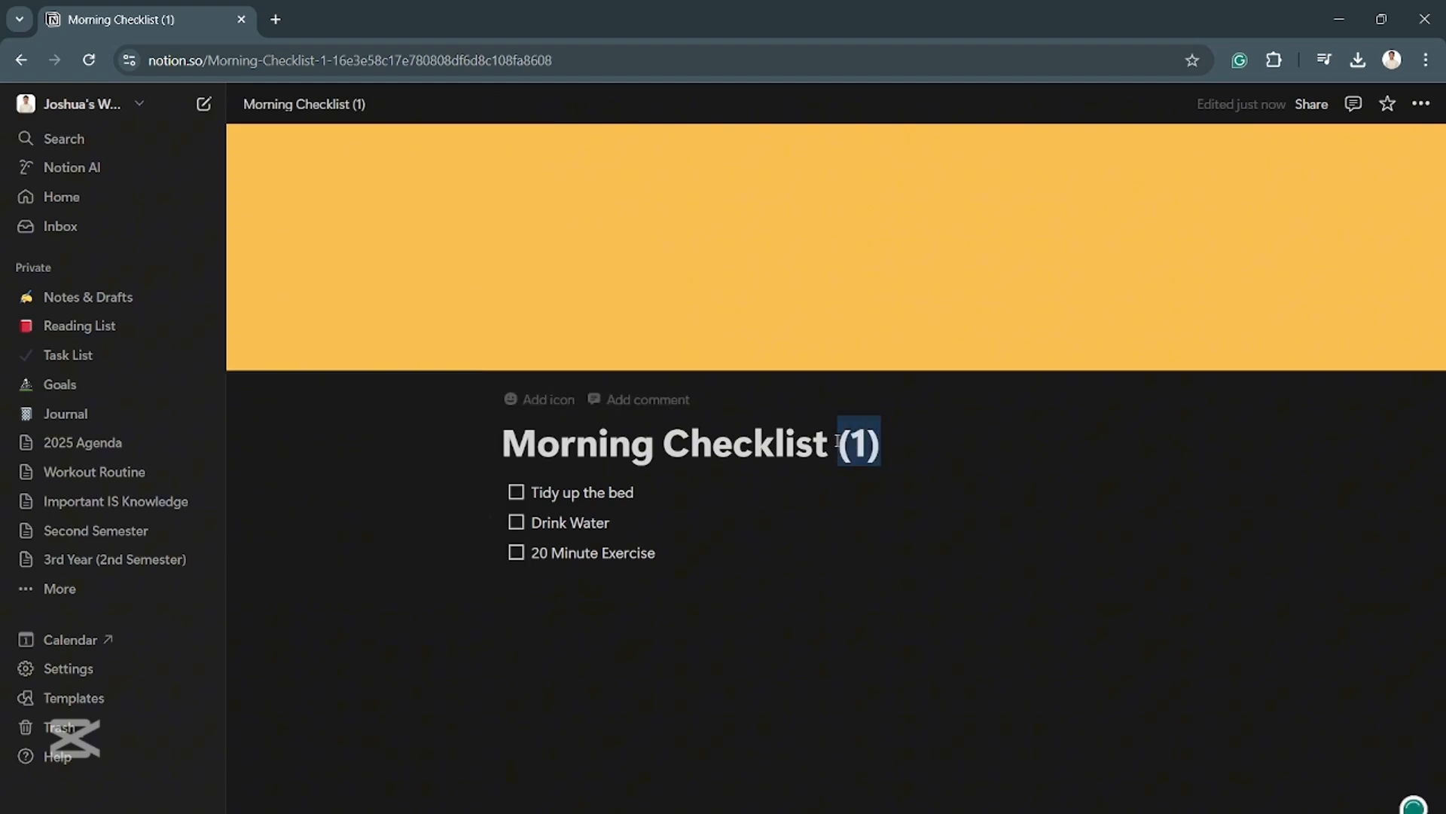
key("BackSpace")
key("BackSpace")
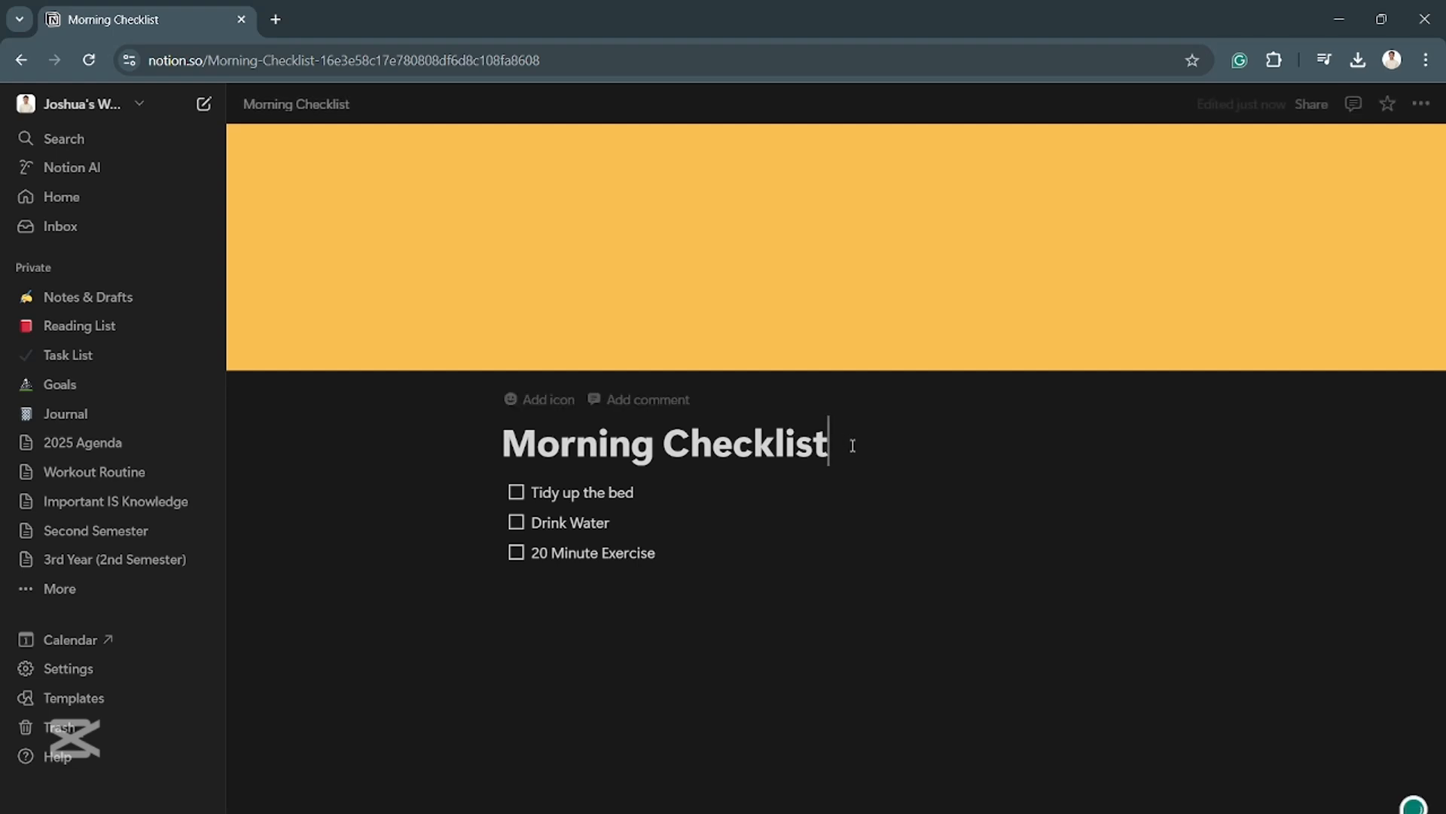
- Change the duplicated page's general access in its sharing settings to everyone at the workspace
left_click(1326, 112)
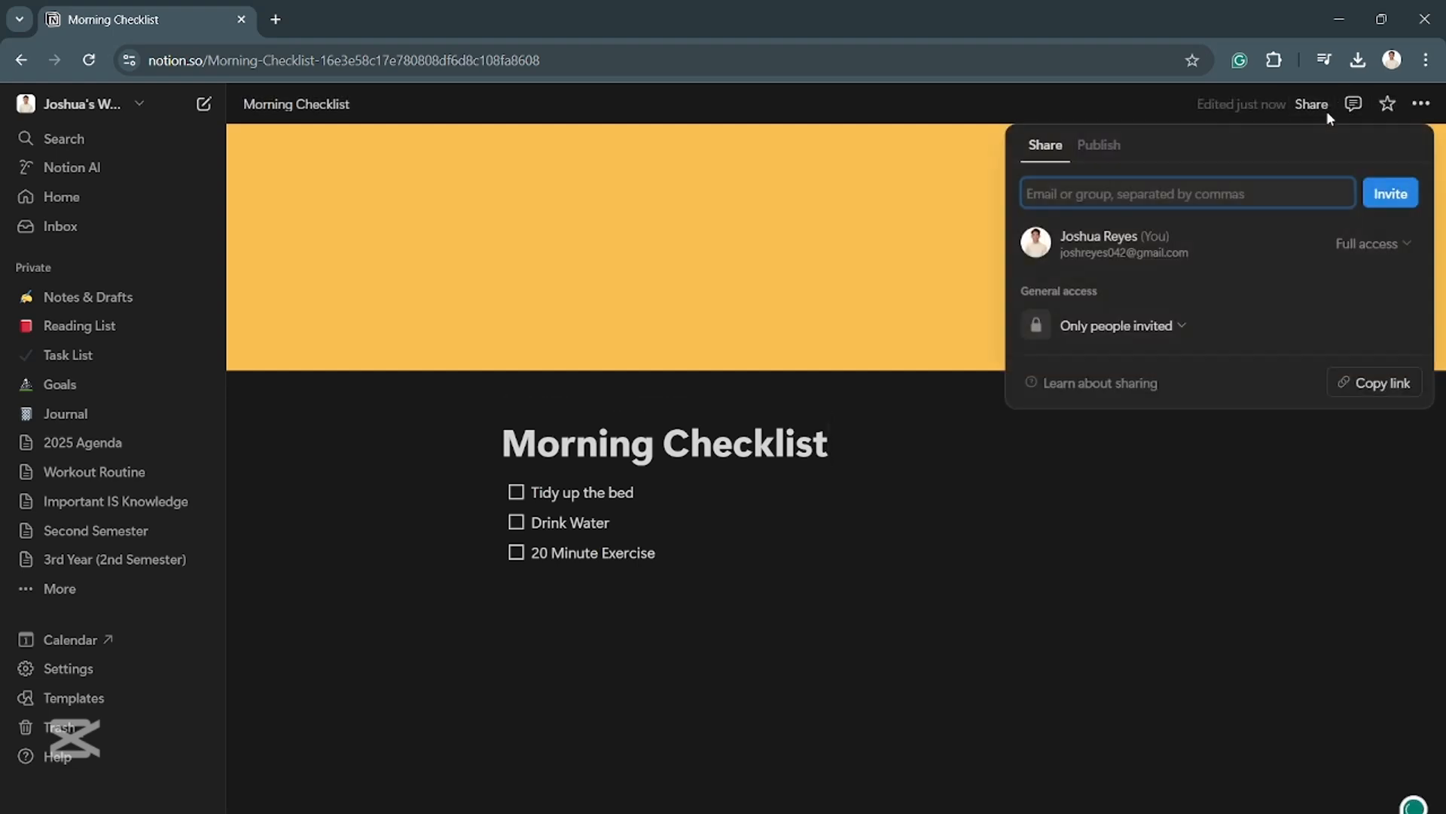
left_click(1144, 330)
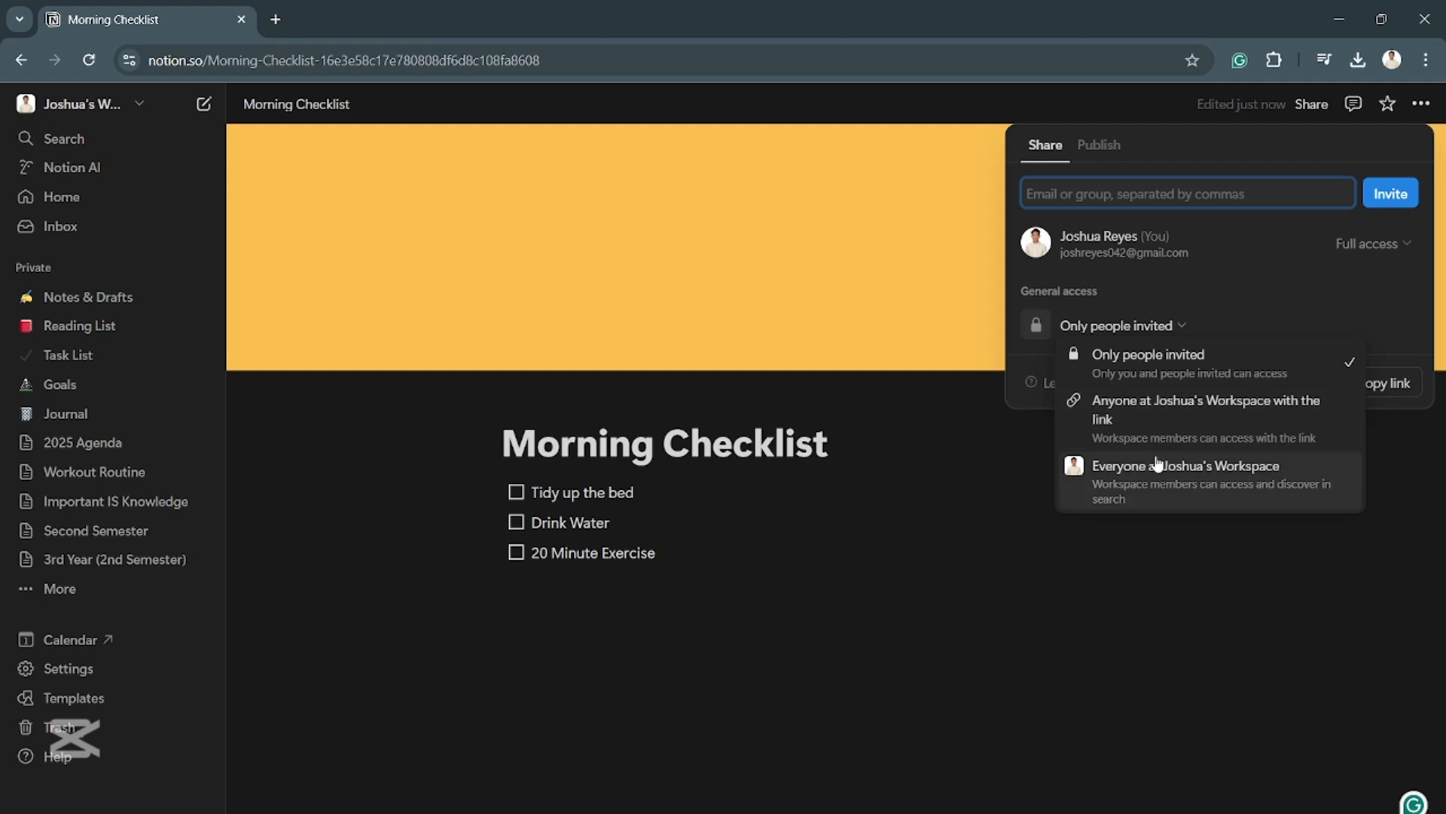
left_click(1171, 474)
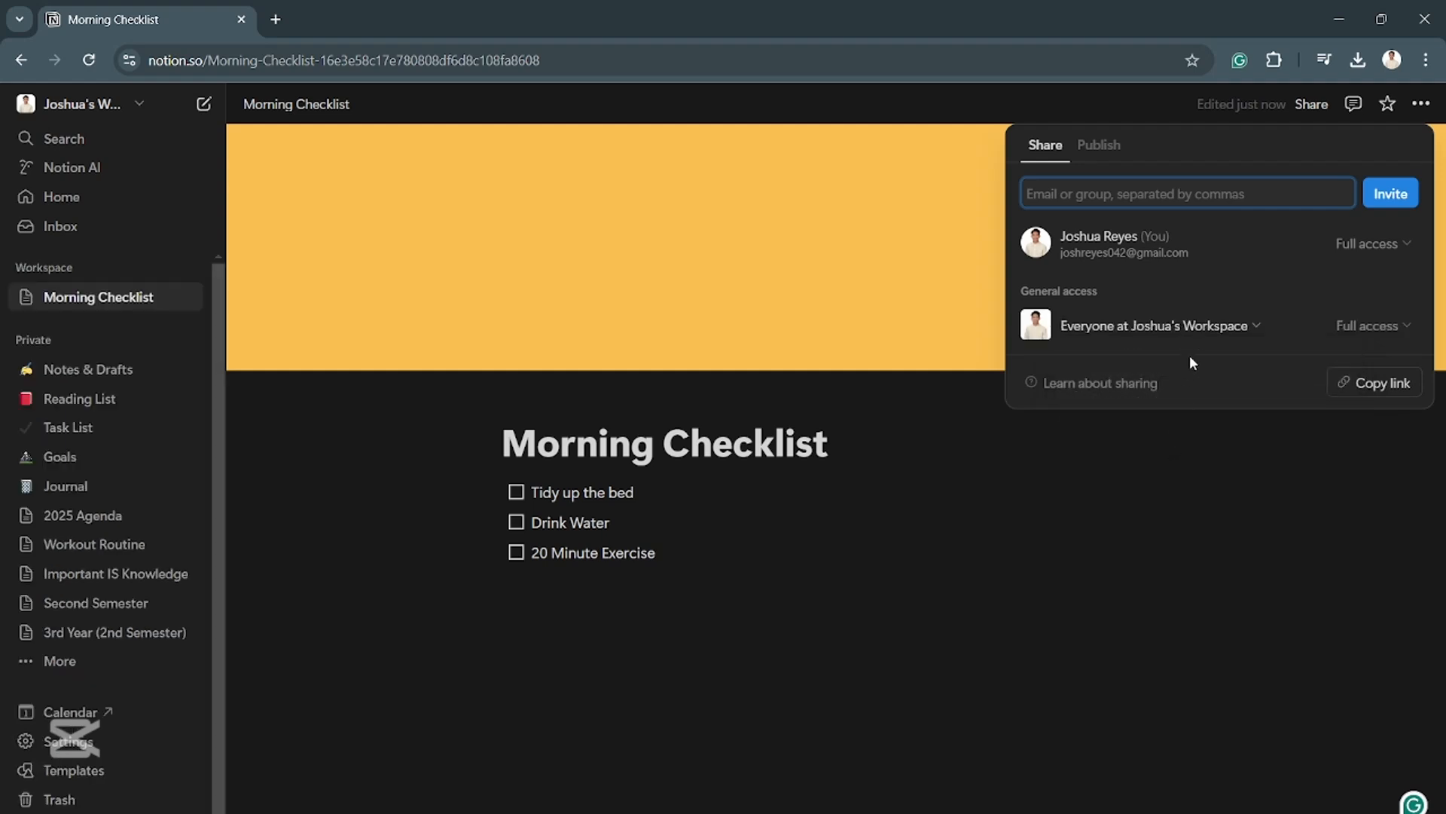
left_click(1379, 329)
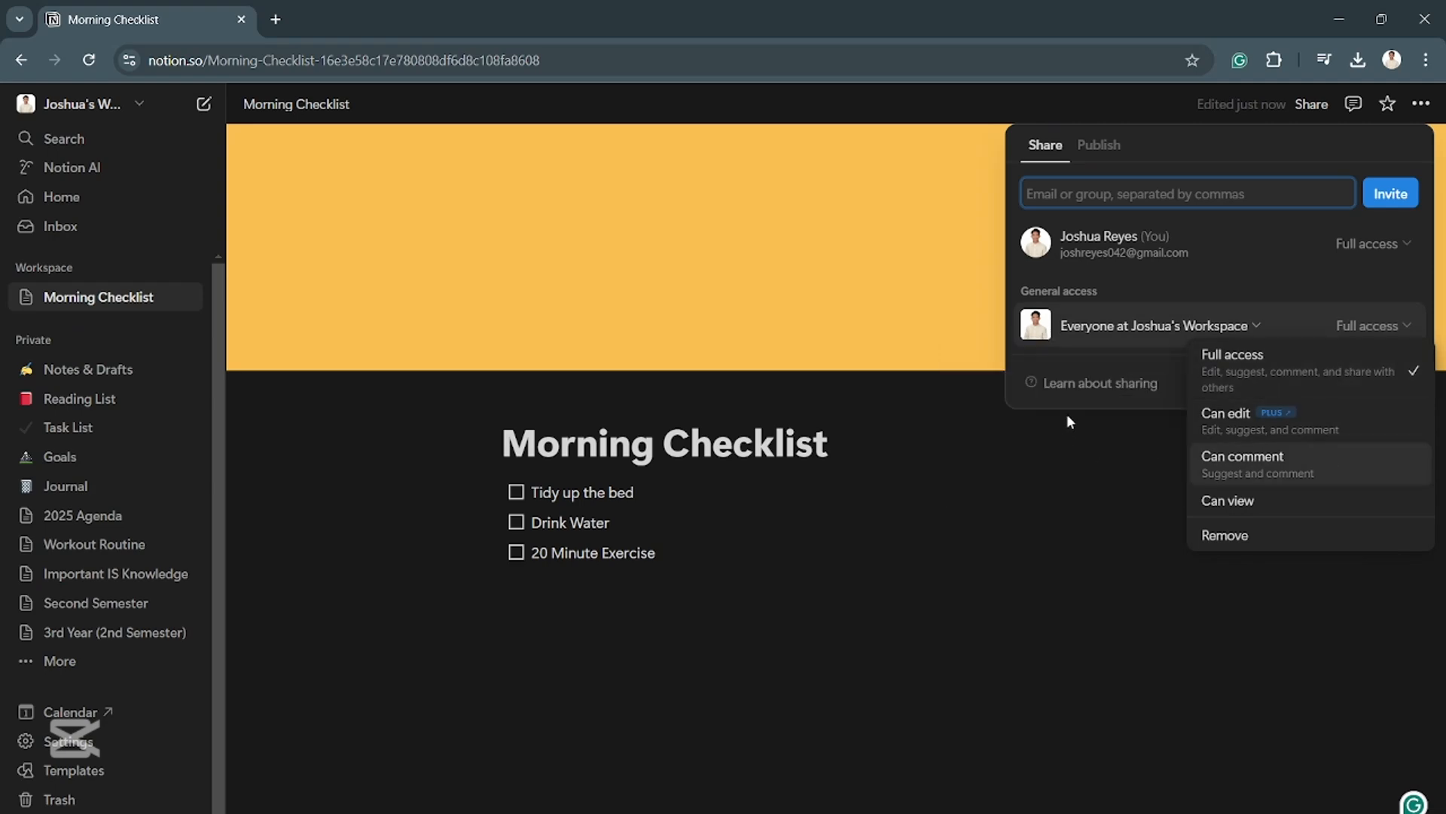
left_click(1364, 260)
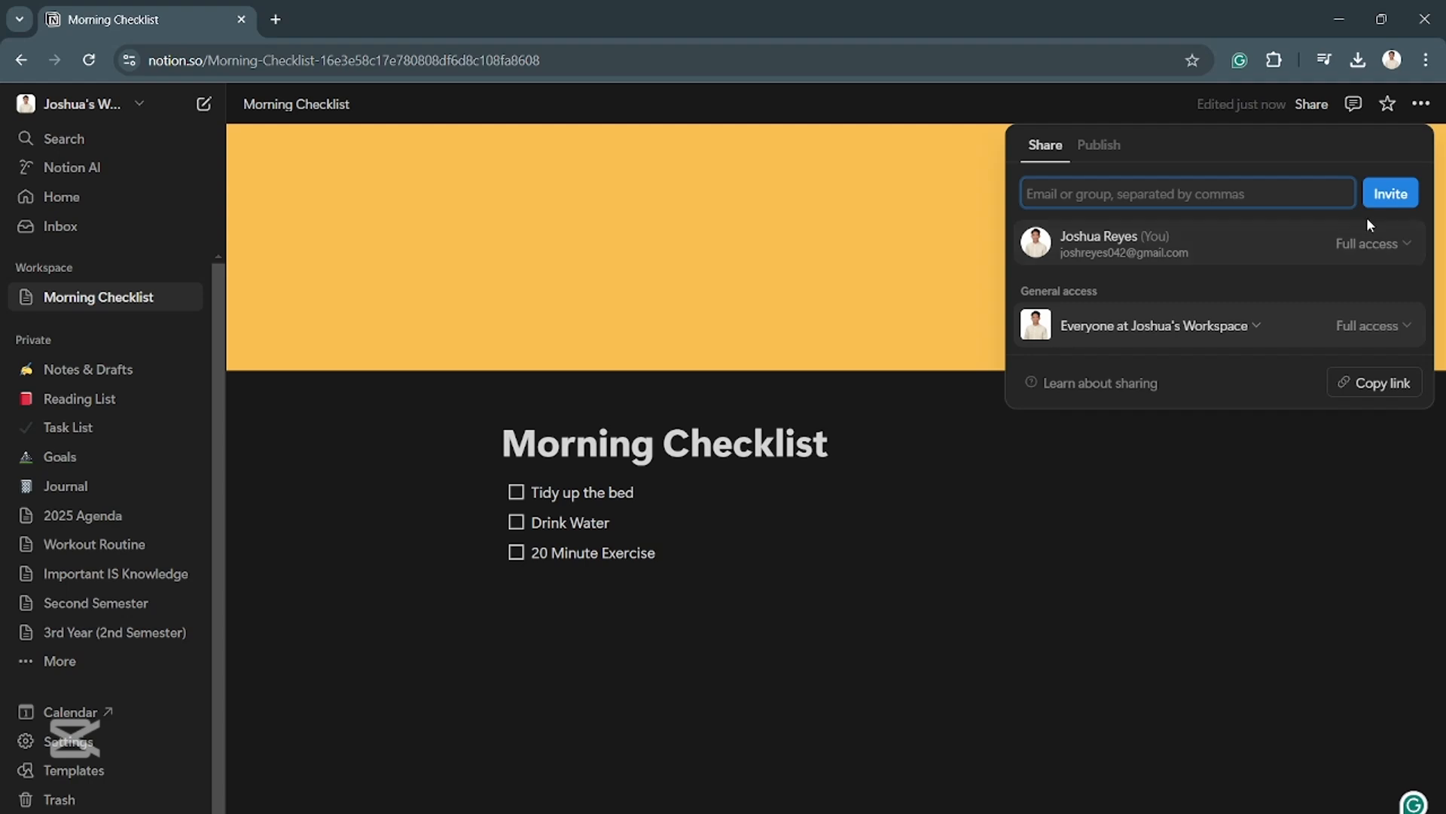
left_click(1386, 198)
left_click(1029, 144)
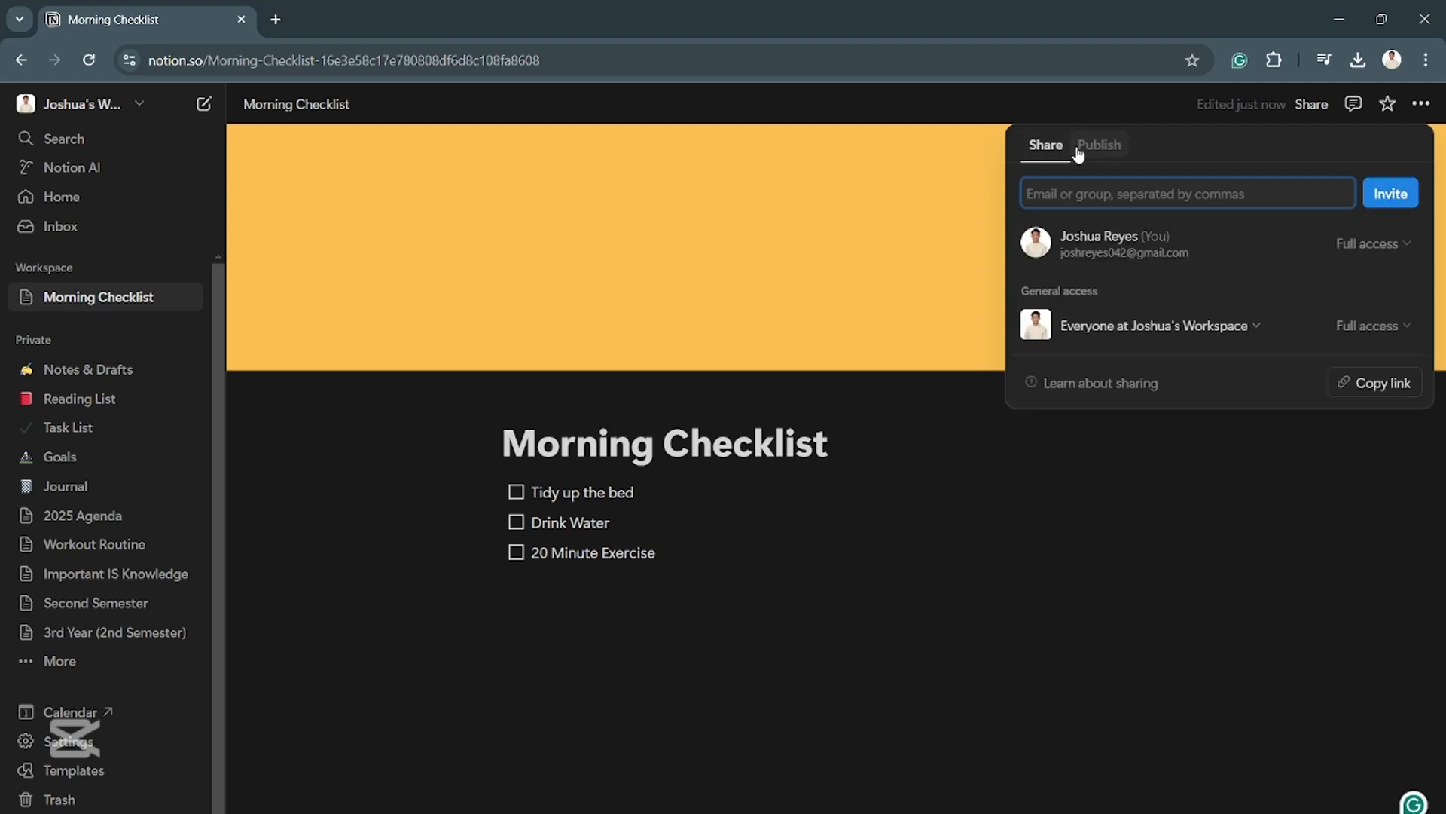
- Publish the Morning Checklist page to the web as a Notion site
left_click(1113, 151)
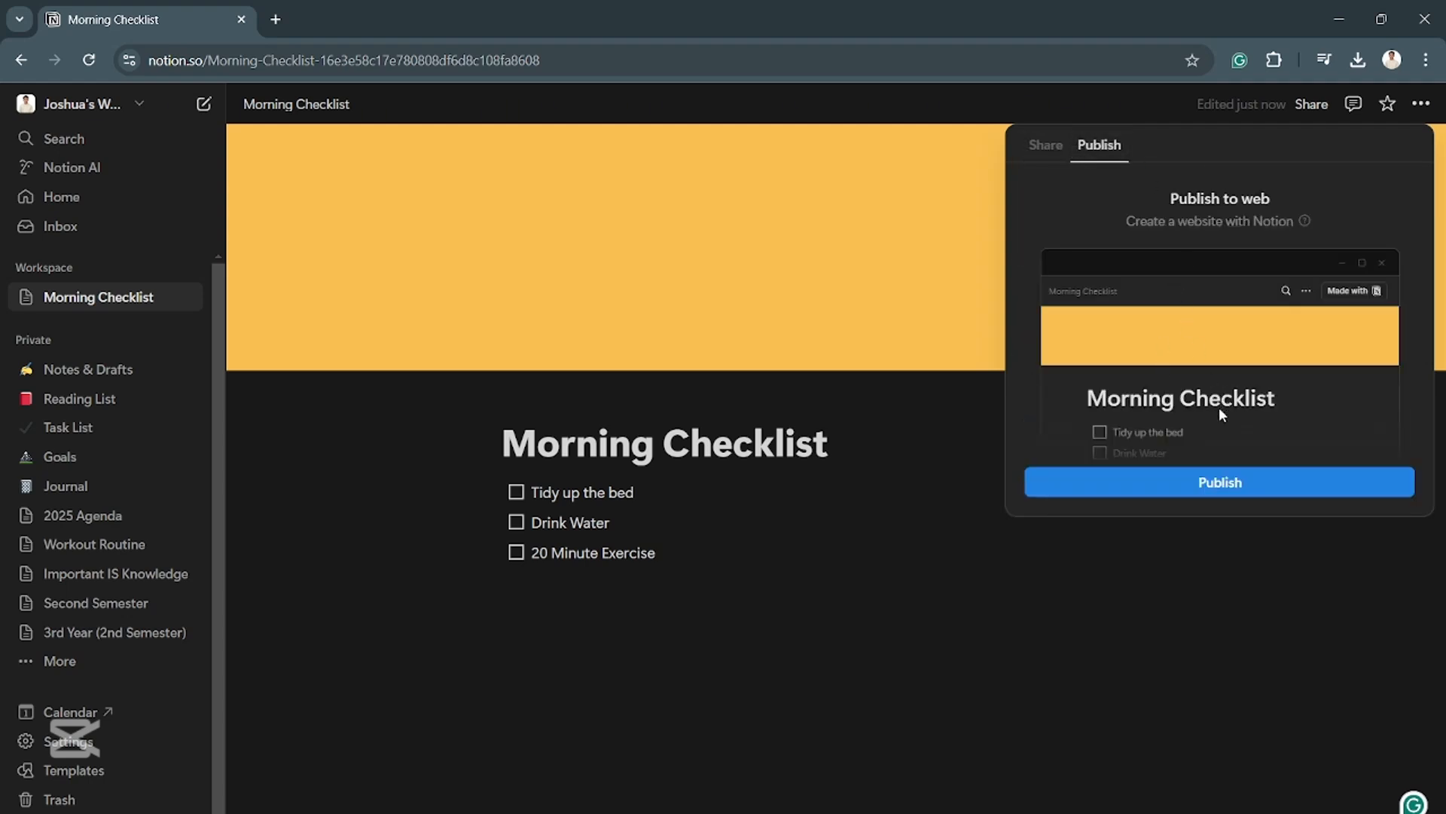
left_click(1281, 218)
left_click(1201, 486)
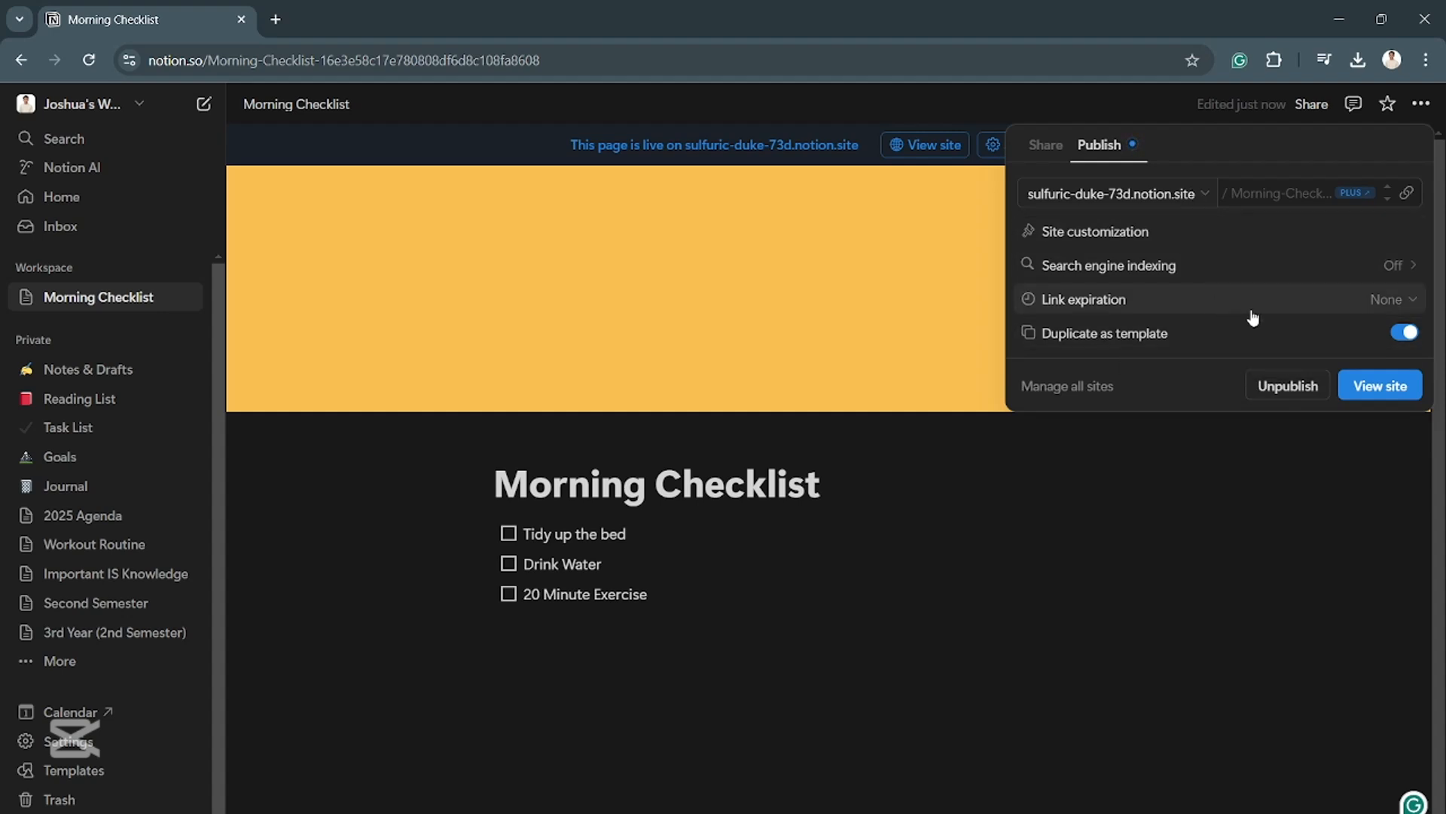
- View the published Morning Checklist site, follow its "Made with Notion" link, and return to the page with the publishing options closed
left_click(1348, 402)
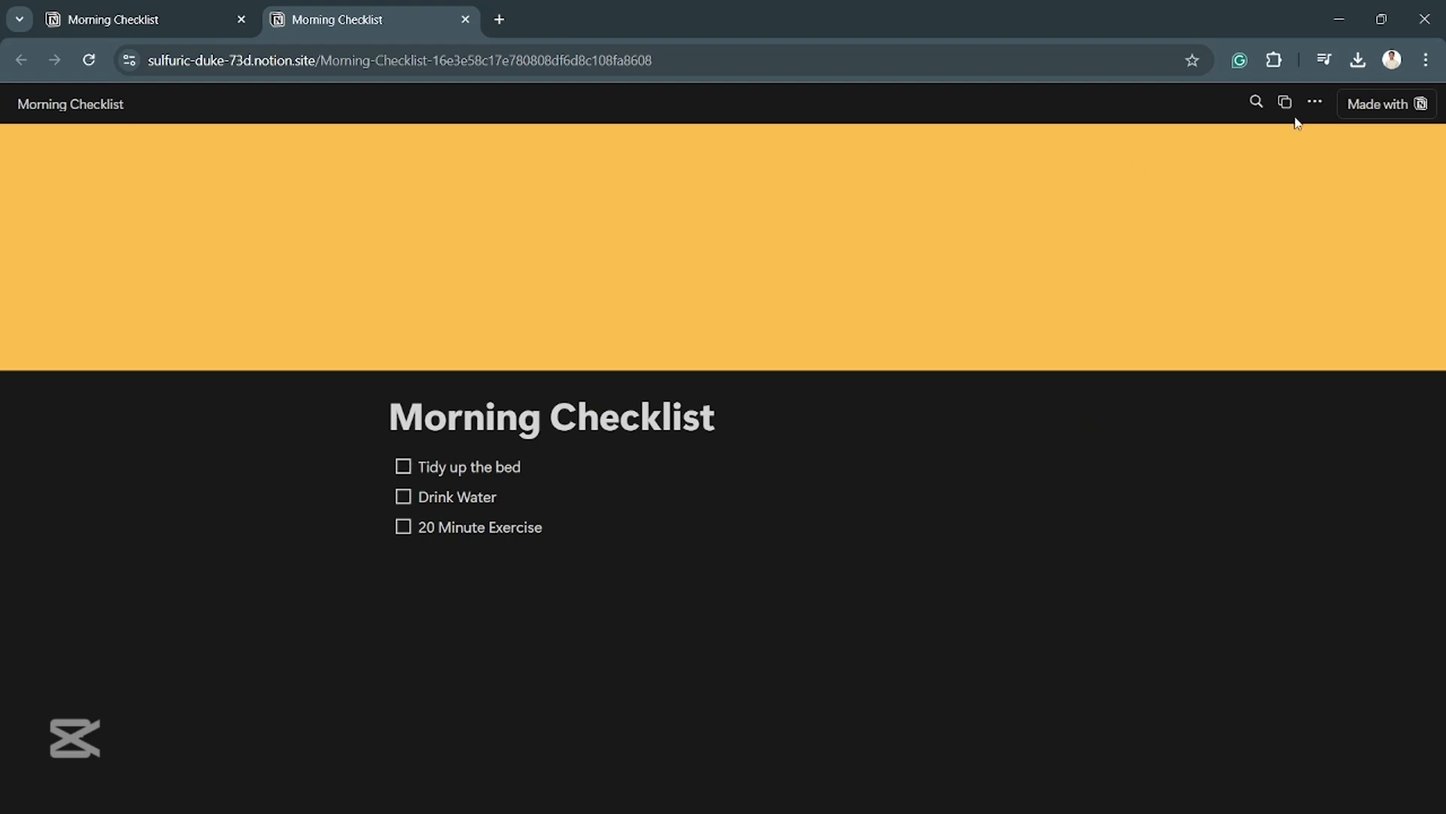
left_click(1420, 107)
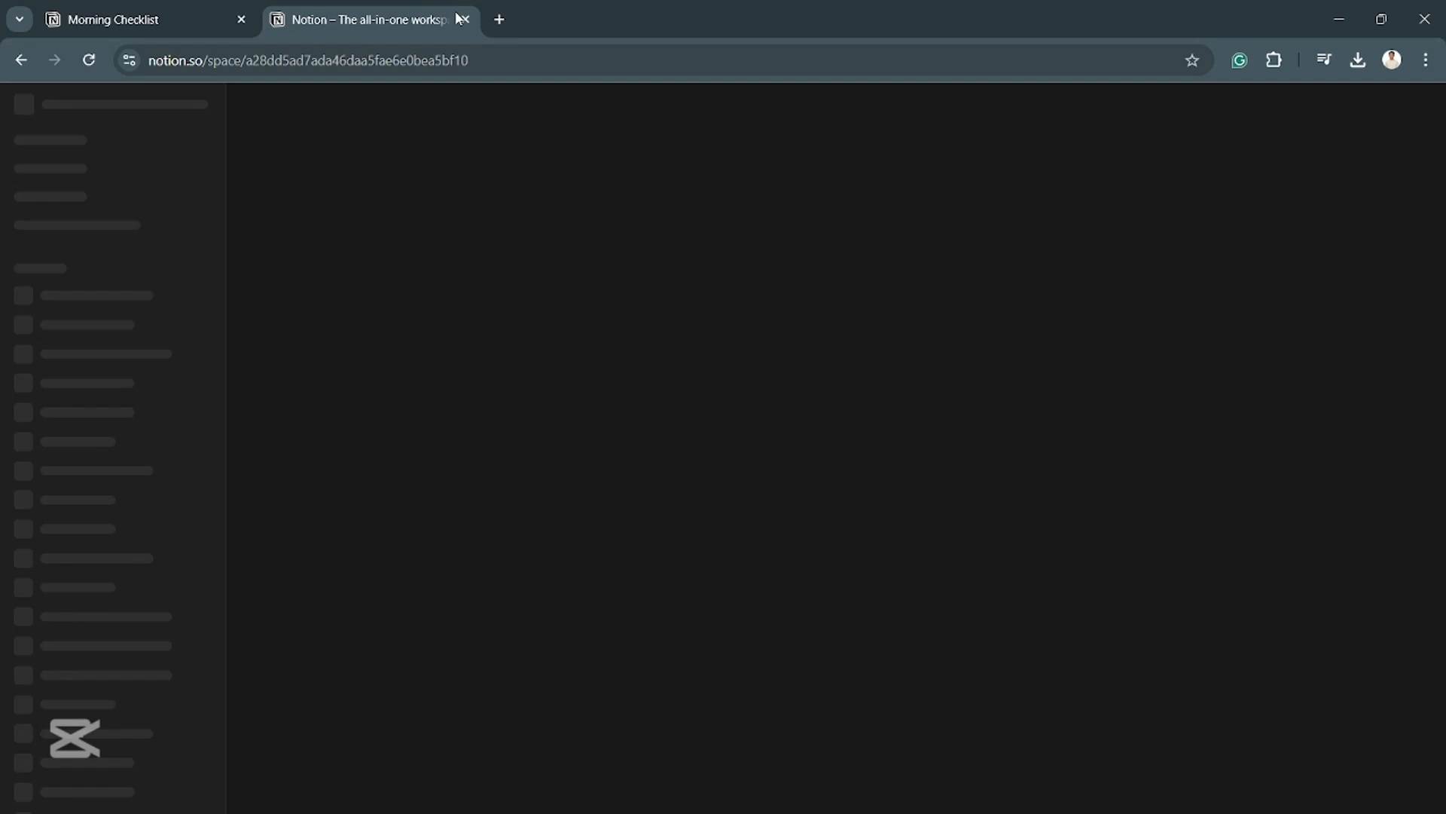
left_click(463, 19)
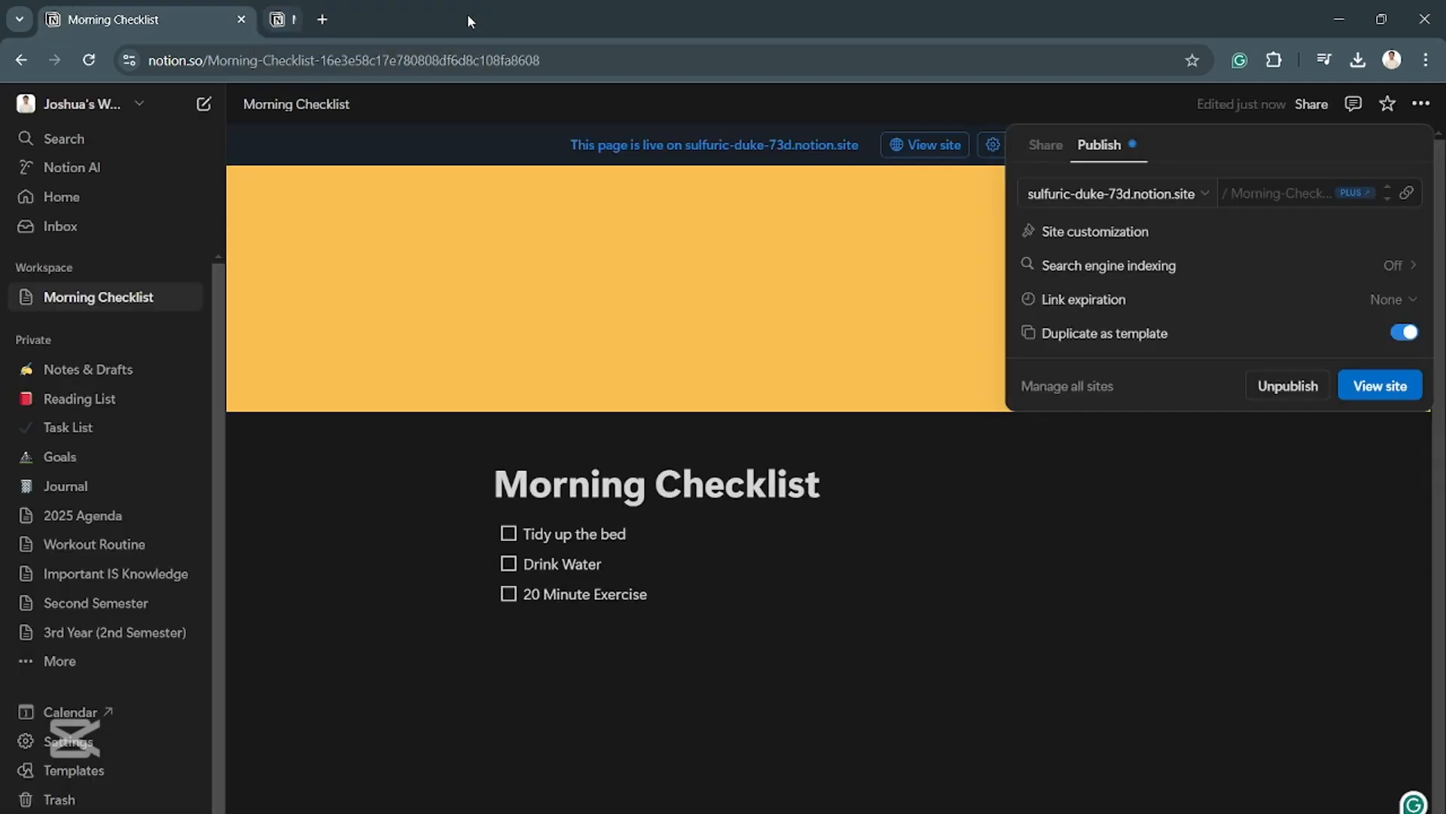
left_click(1243, 461)
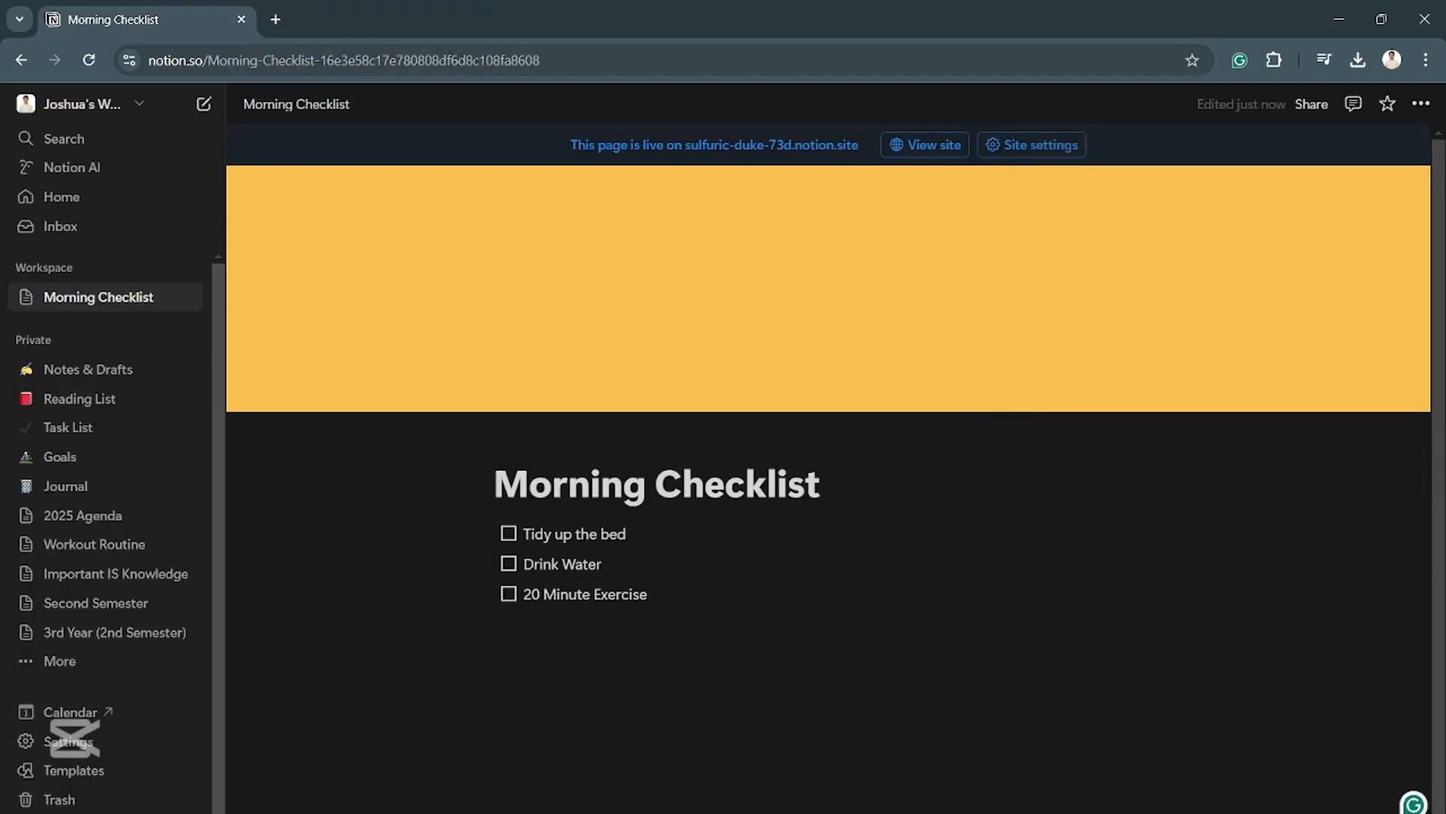